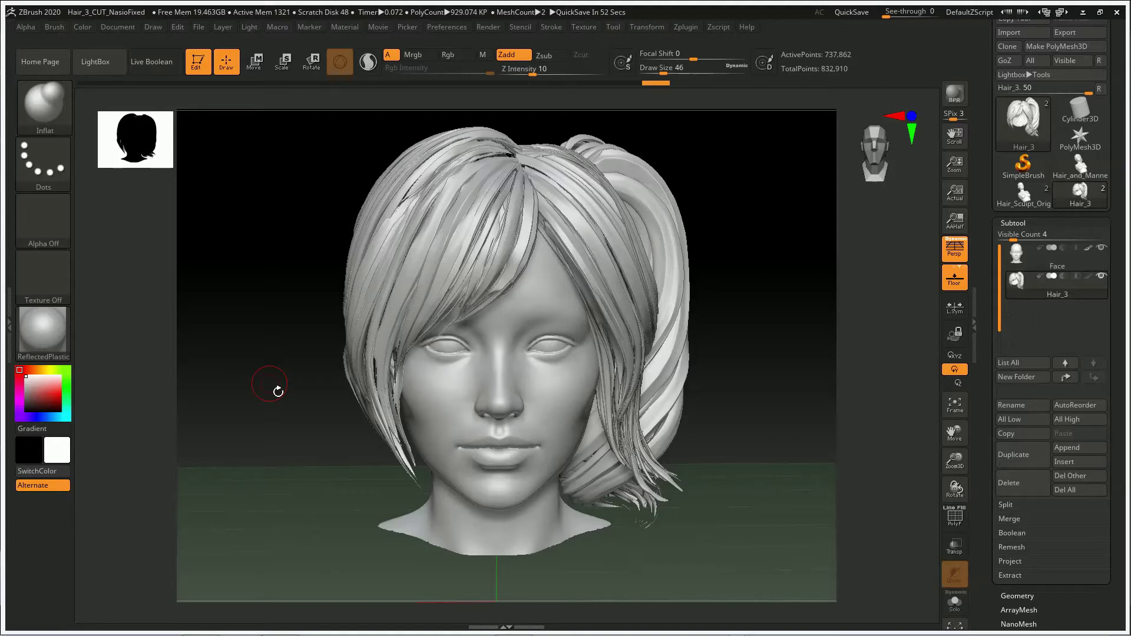
# Switch to Chrome to view the XP-PEN AC19 shortcut remote listing on Amazon, and return to ZBrush.
pyautogui.moveTo(303, 429); pyautogui.dragTo(280, 428)
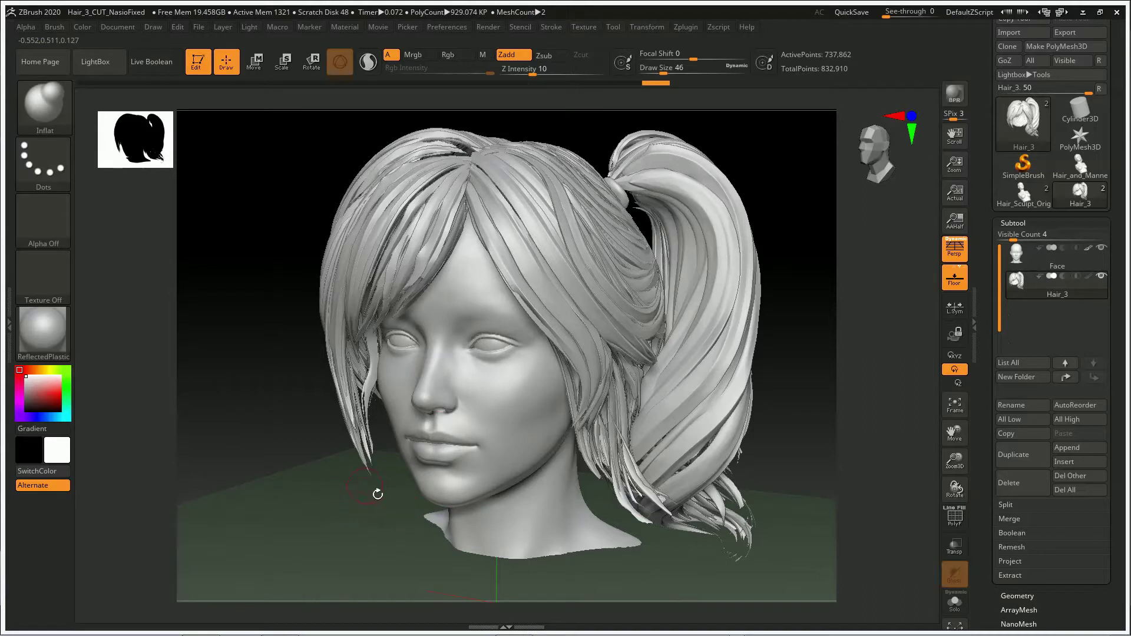
pyautogui.moveTo(473, 632)
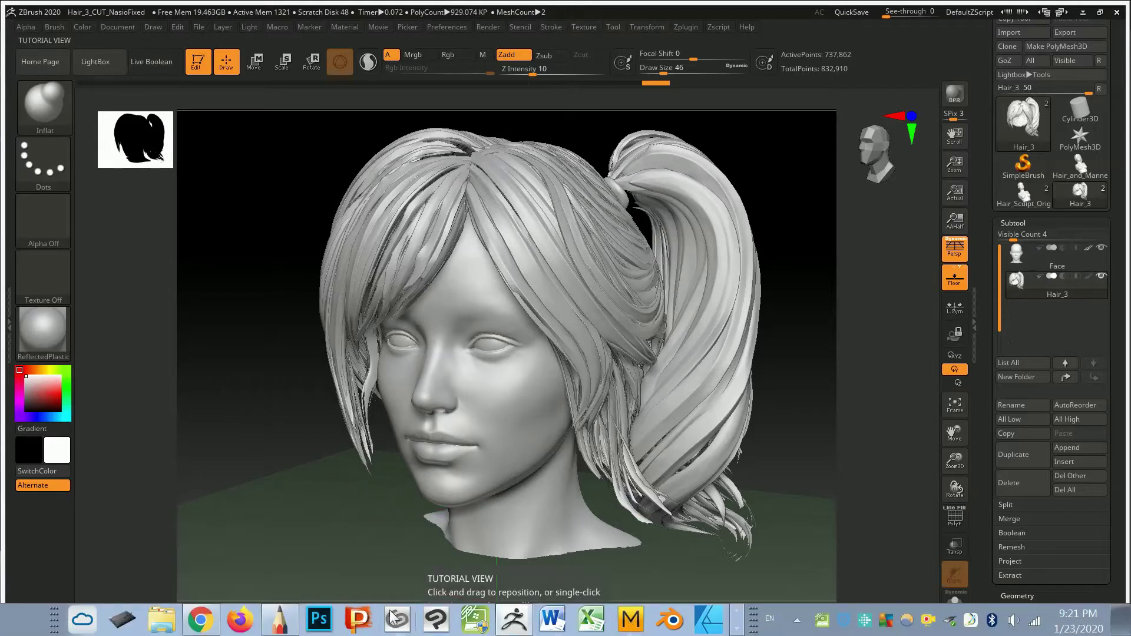
pyautogui.click(201, 619)
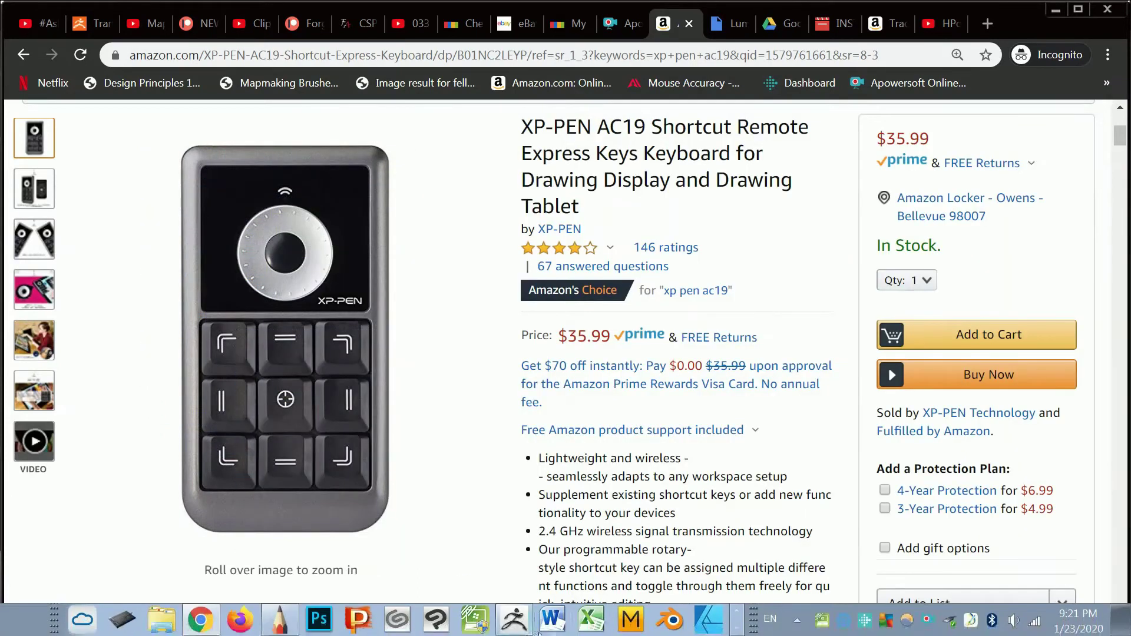
pyautogui.click(516, 627)
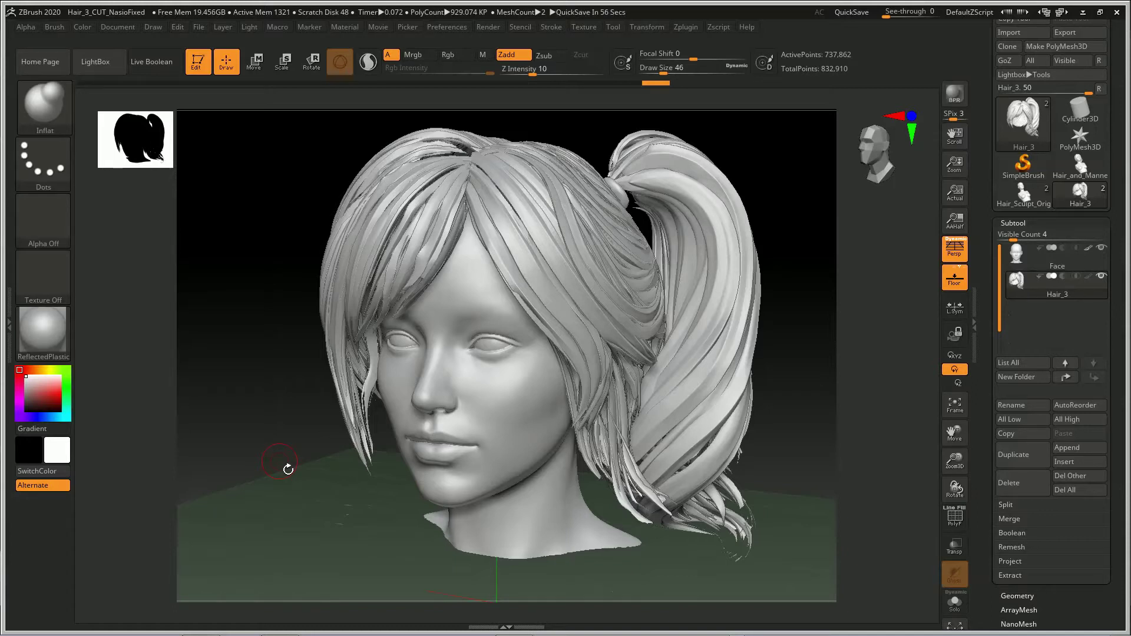
# Choose the Move sculpting brush for the Hair_3 subtool.
pyautogui.moveTo(269, 440)
pyautogui.mouseDown()
pyautogui.moveTo(293, 436)
pyautogui.moveTo(264, 438)
pyautogui.moveTo(289, 449)
pyautogui.moveTo(279, 444)
pyautogui.mouseUp()
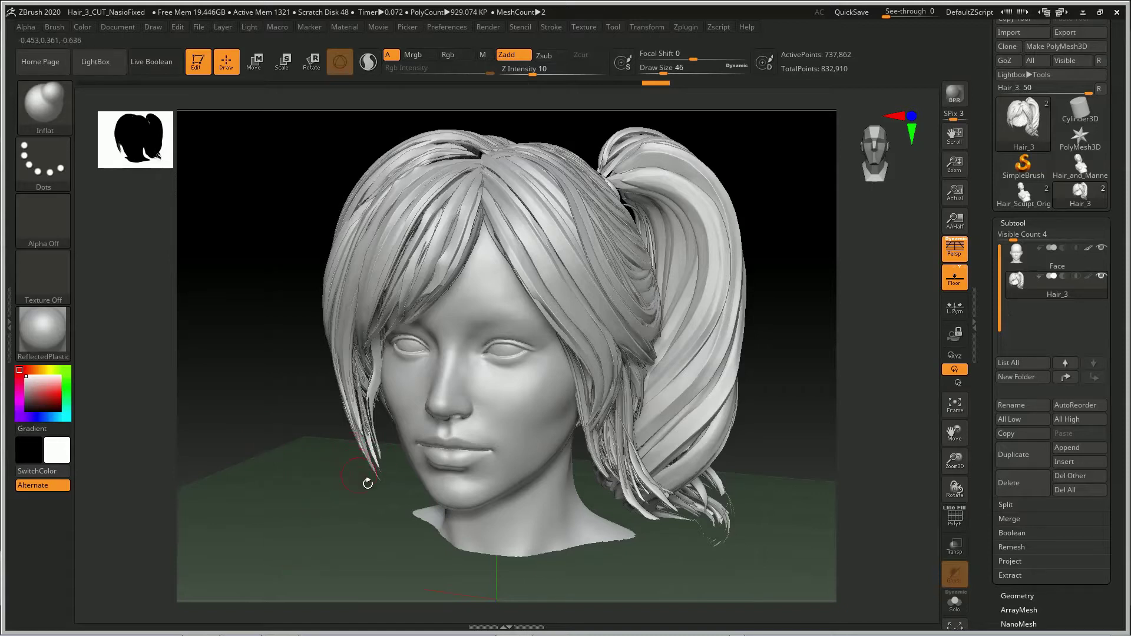
pyautogui.press('b')
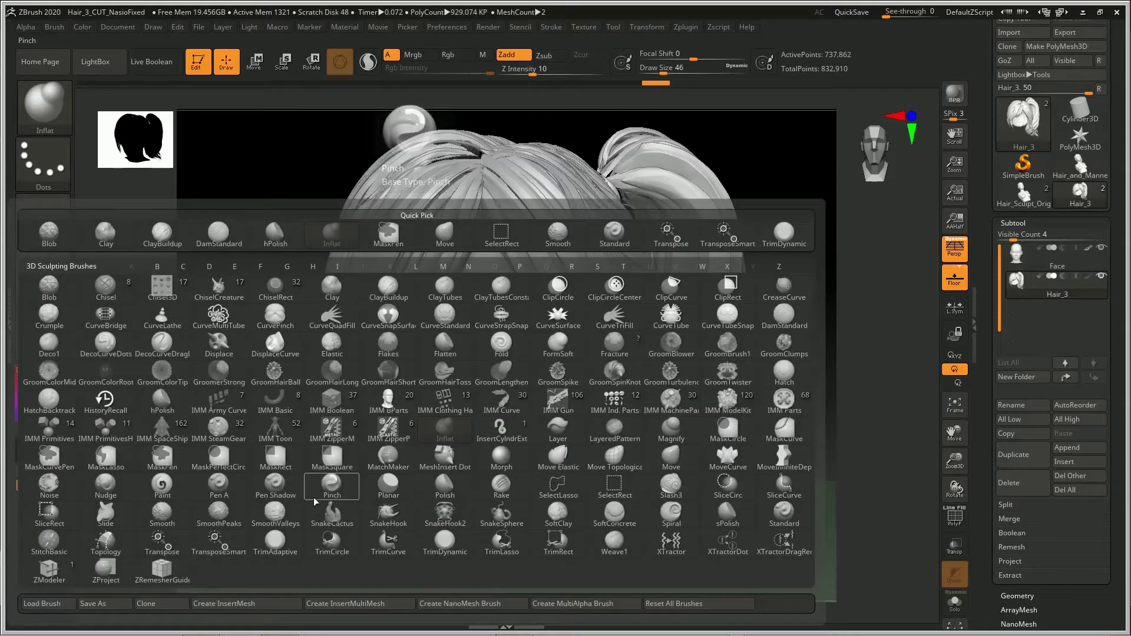
pyautogui.press('Escape')
pyautogui.press('w')
pyautogui.press('b')
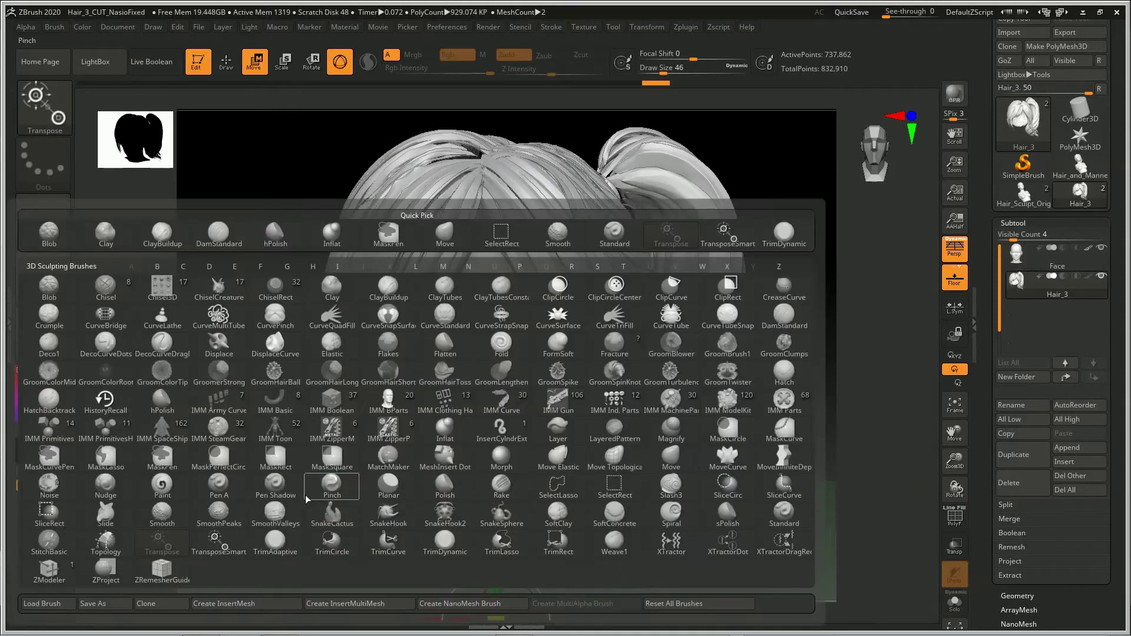
pyautogui.press('m')
pyautogui.press('v')
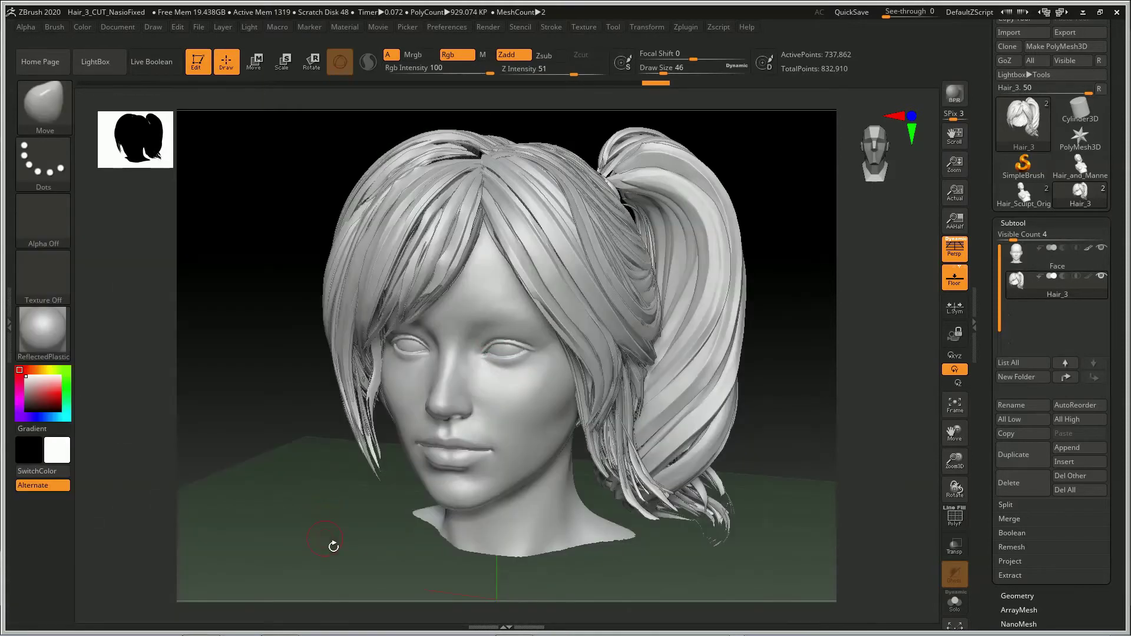
# Choose the Blob brush and look through the available sculpting brushes.
pyautogui.press('b')
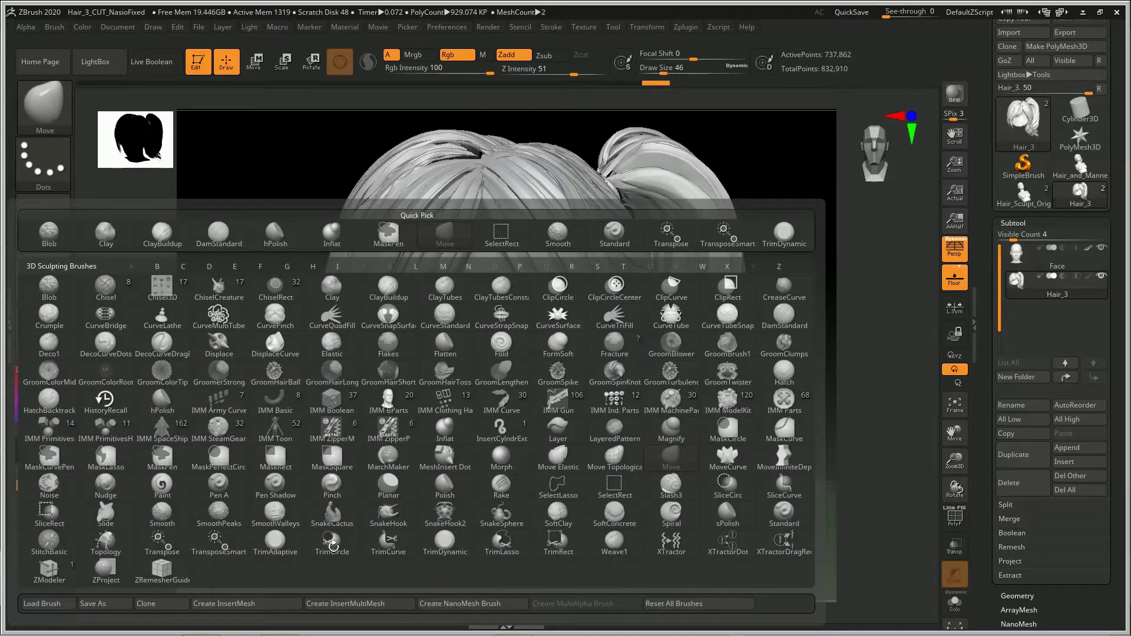
pyautogui.press('b')
pyautogui.press('l')
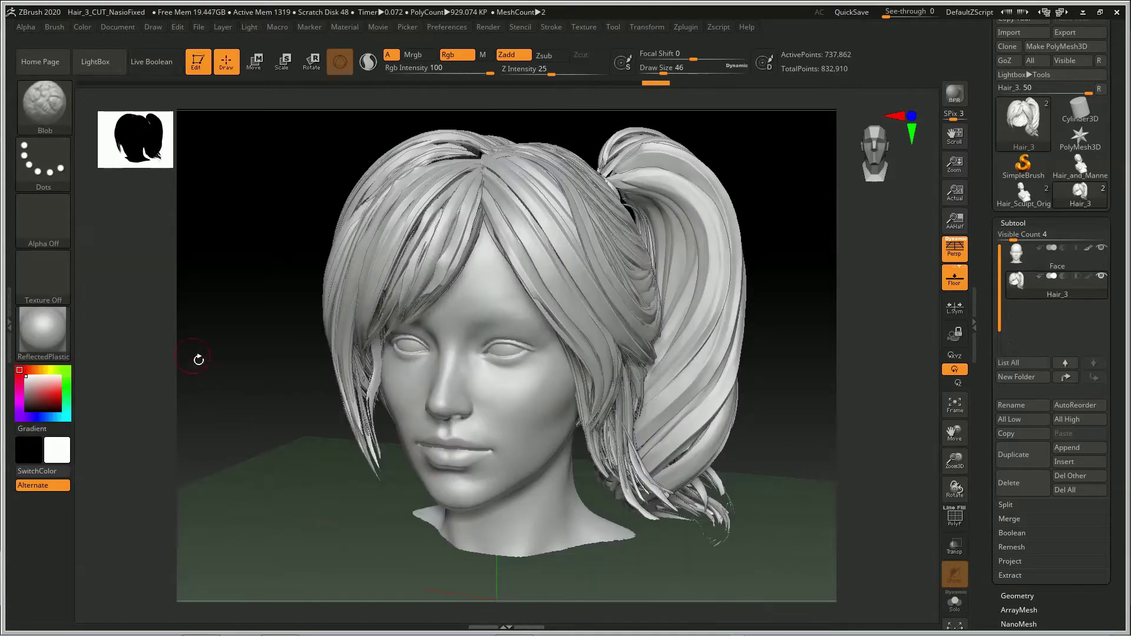
pyautogui.click(46, 115)
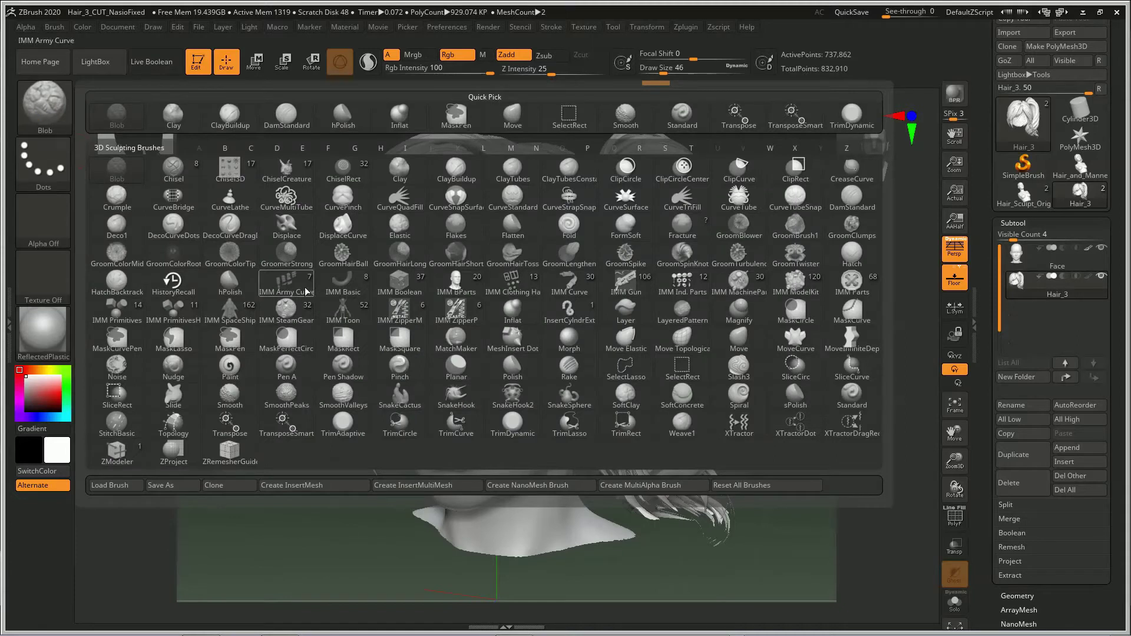
pyautogui.press('Escape')
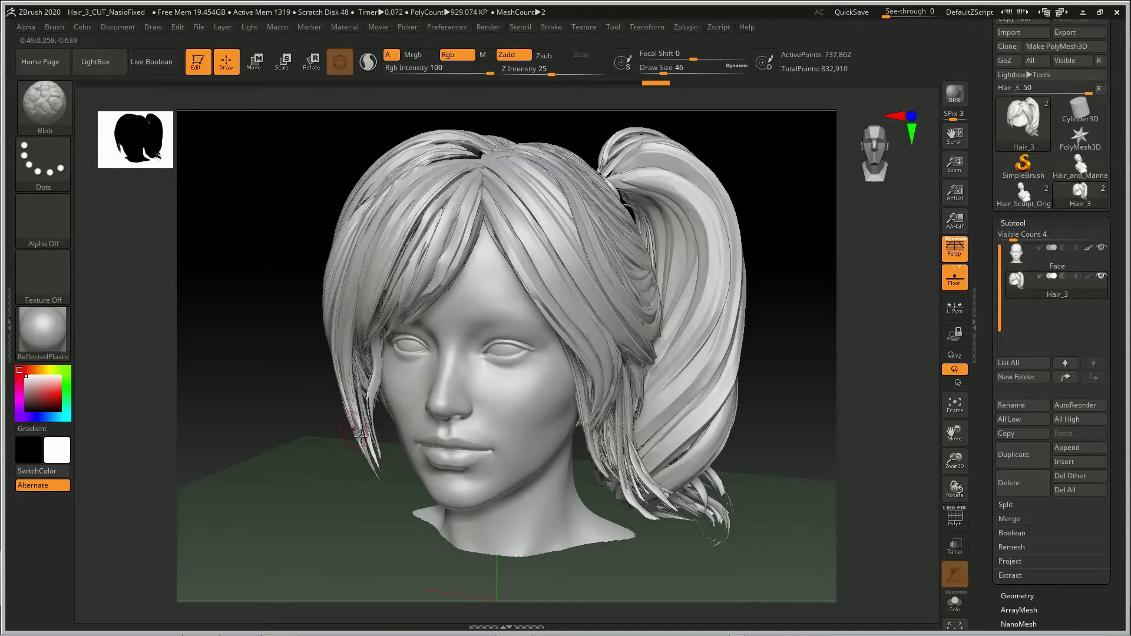
pyautogui.click(33, 119)
pyautogui.click(42, 115)
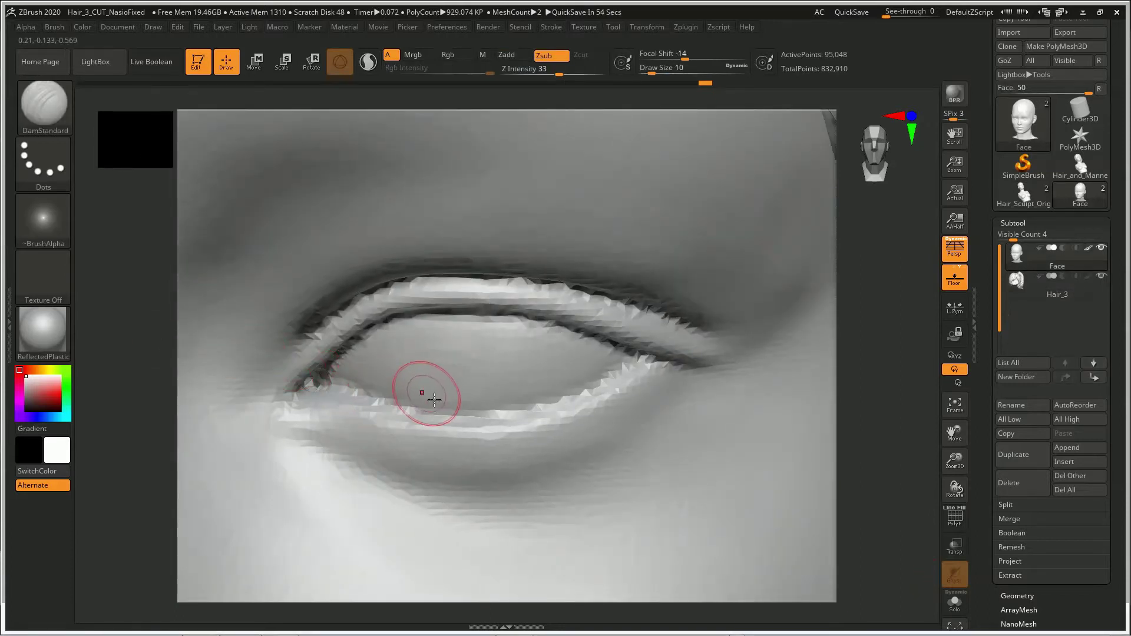
# Smooth the lower eyelid rim of the face from the inner to the outer corner with the hPolish brush.
pyautogui.hotkey('shift', 'f')
pyautogui.hotkey('shift', 'f')
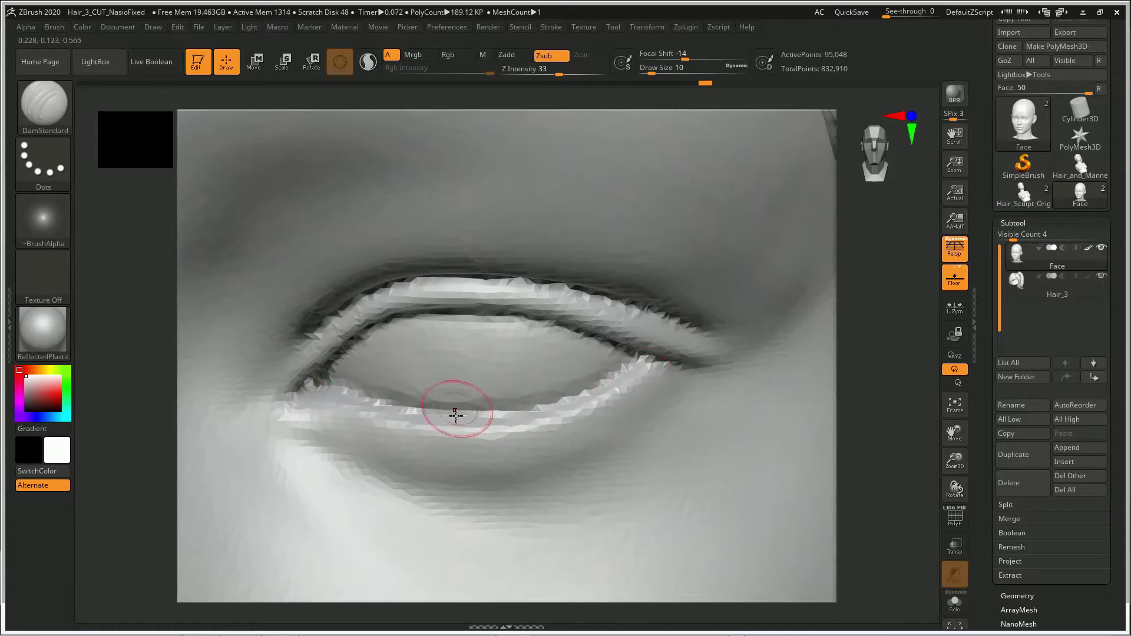
pyautogui.moveTo(442, 408)
pyautogui.mouseDown(button='right')
pyautogui.moveTo(427, 427)
pyautogui.moveTo(424, 412)
pyautogui.moveTo(448, 405)
pyautogui.mouseUp(button='right')
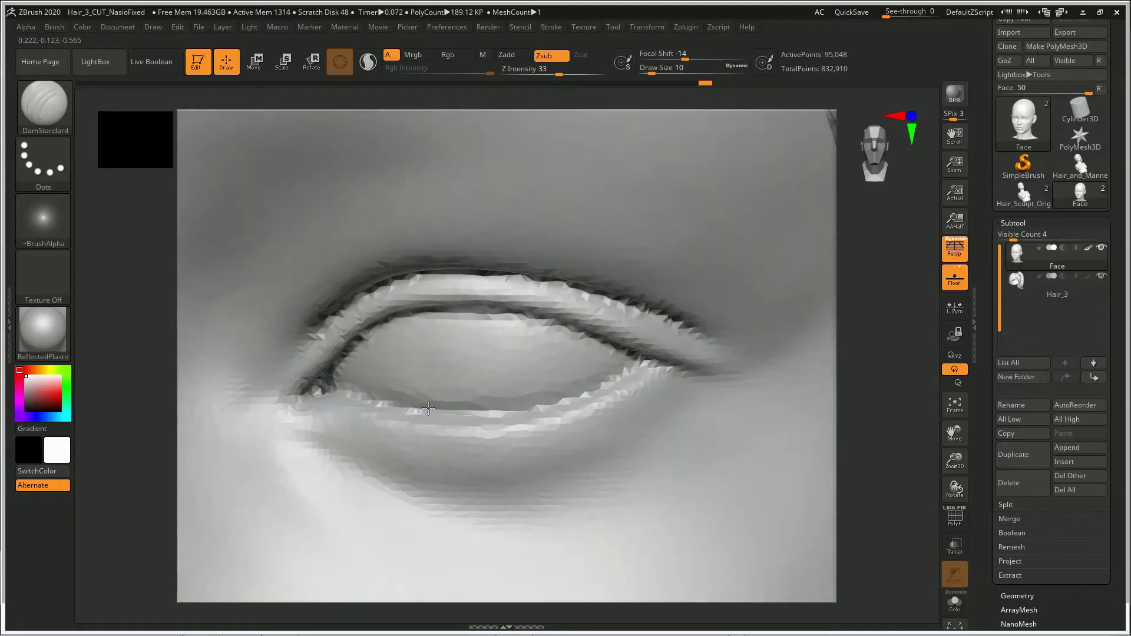
pyautogui.press('b')
pyautogui.press('h')
pyautogui.press('p')
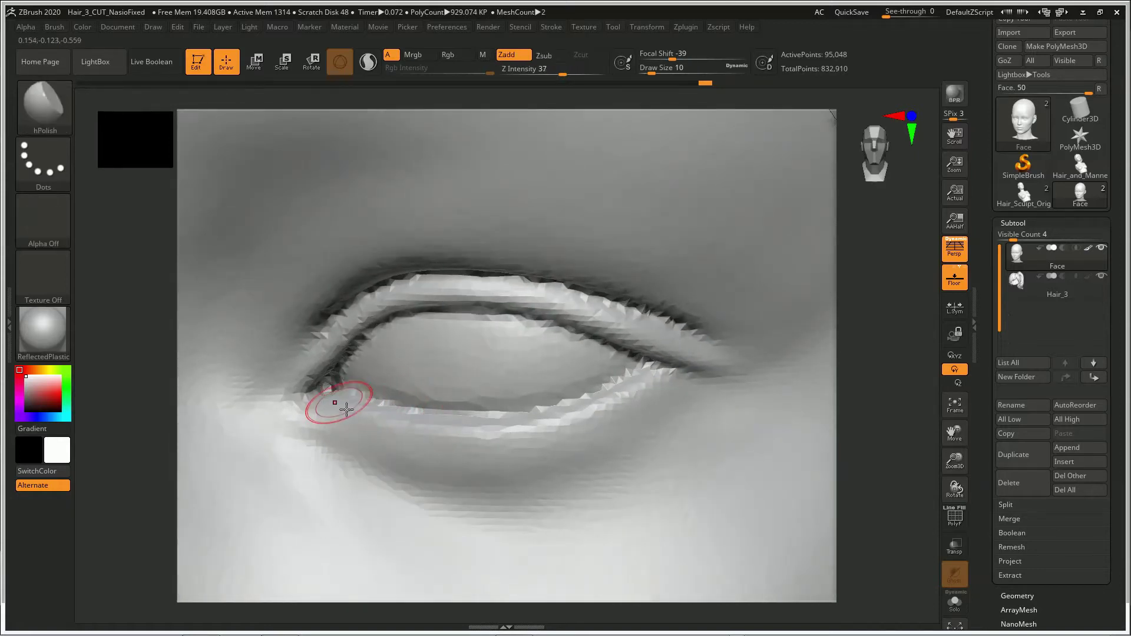
pyautogui.moveTo(346, 406); pyautogui.dragTo(374, 415)
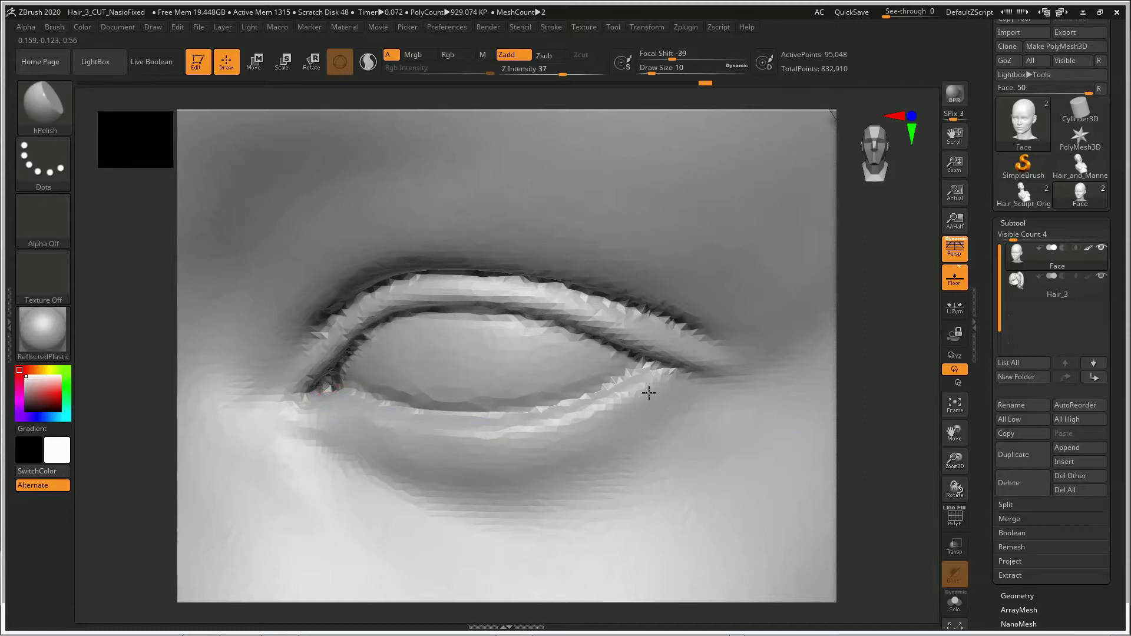
pyautogui.moveTo(649, 393); pyautogui.dragTo(654, 380)
pyautogui.moveTo(609, 411); pyautogui.dragTo(528, 429)
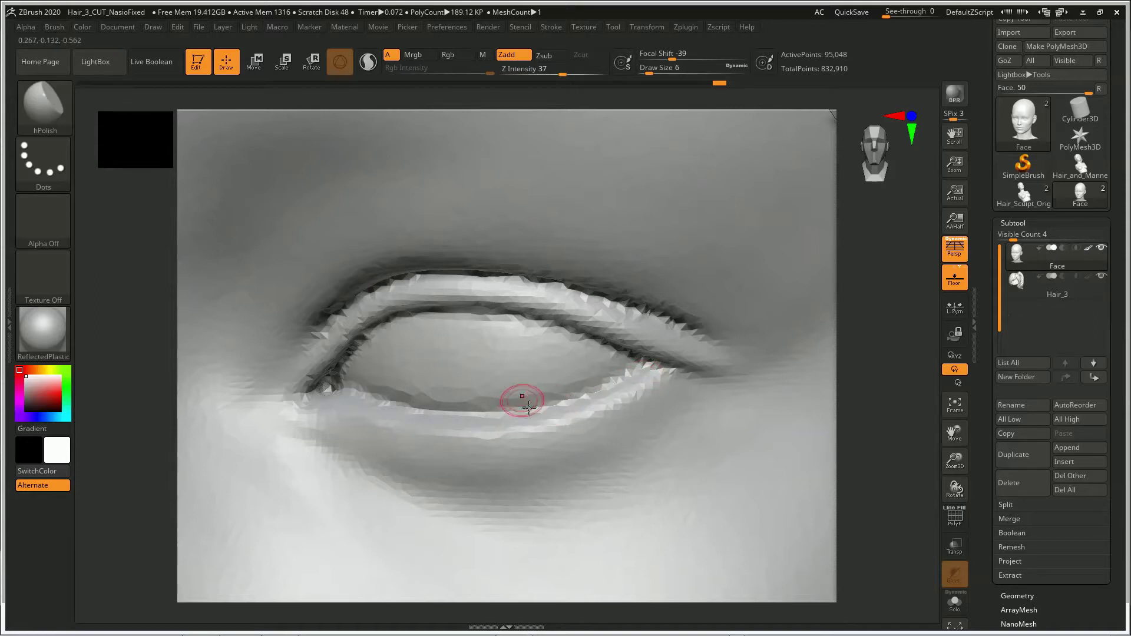
# Carve along the lower eyelid rim from the inner corner with the DamStandard brush, using a draw size of 9.
pyautogui.press('b')
pyautogui.press('c')
pyautogui.press('b')
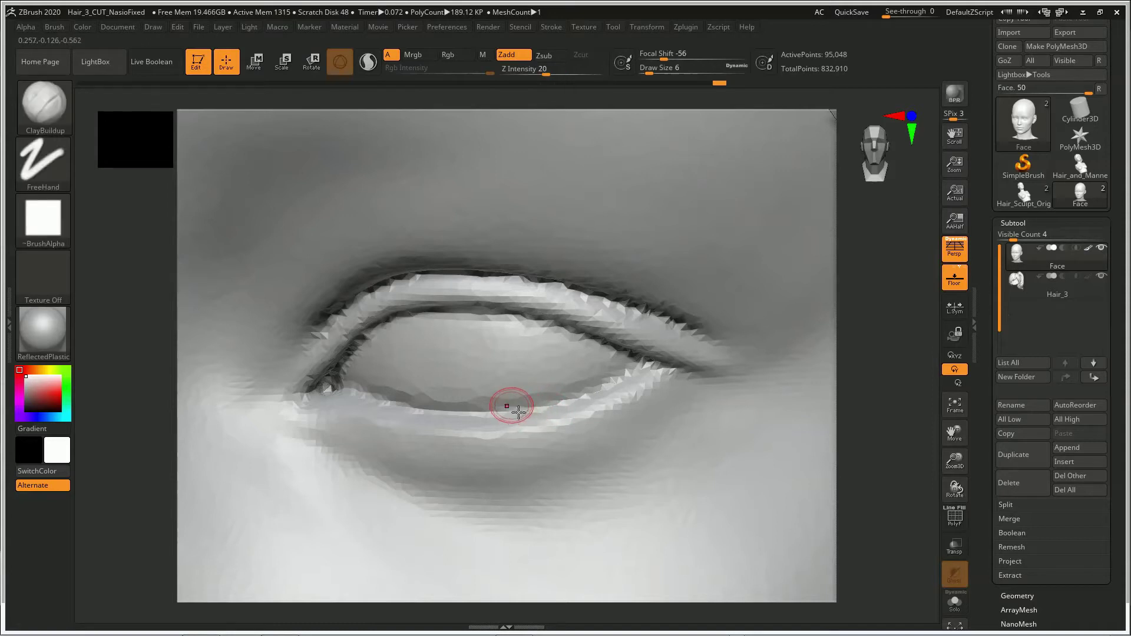
pyautogui.press('b')
pyautogui.press('d')
pyautogui.press('s')
pyautogui.moveTo(514, 419); pyautogui.dragTo(661, 375)
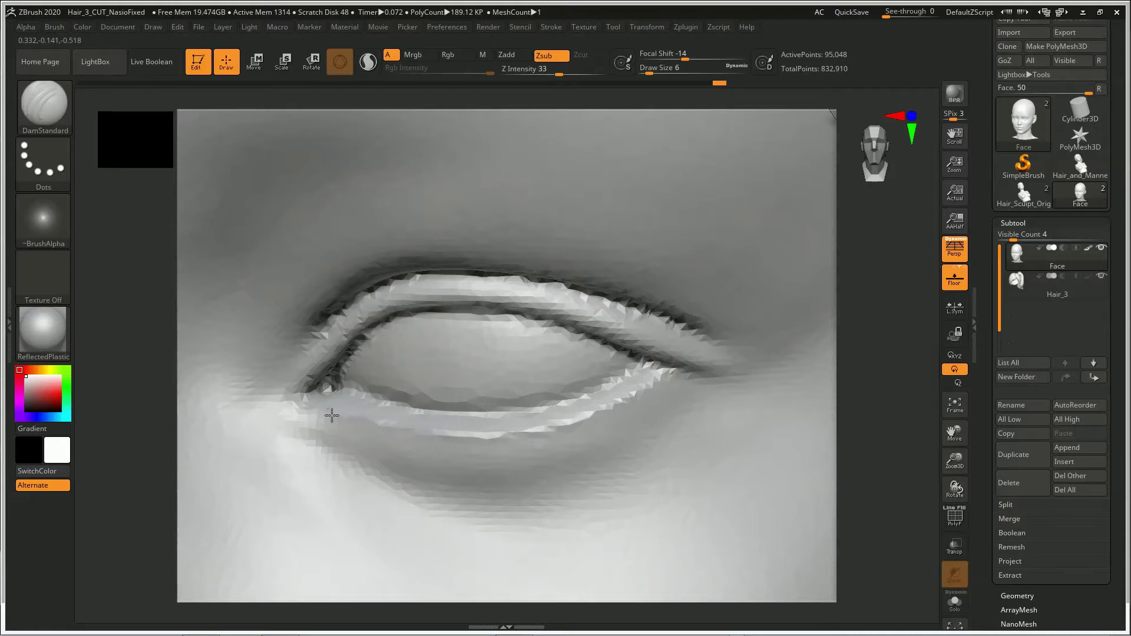
pyautogui.press(']')
pyautogui.moveTo(332, 415); pyautogui.dragTo(434, 430)
# Alternate between the hPolish and TrimDynamic brushes over the eyelids, ending on hPolish.
pyautogui.press('b')
pyautogui.press('h')
pyautogui.press('p')
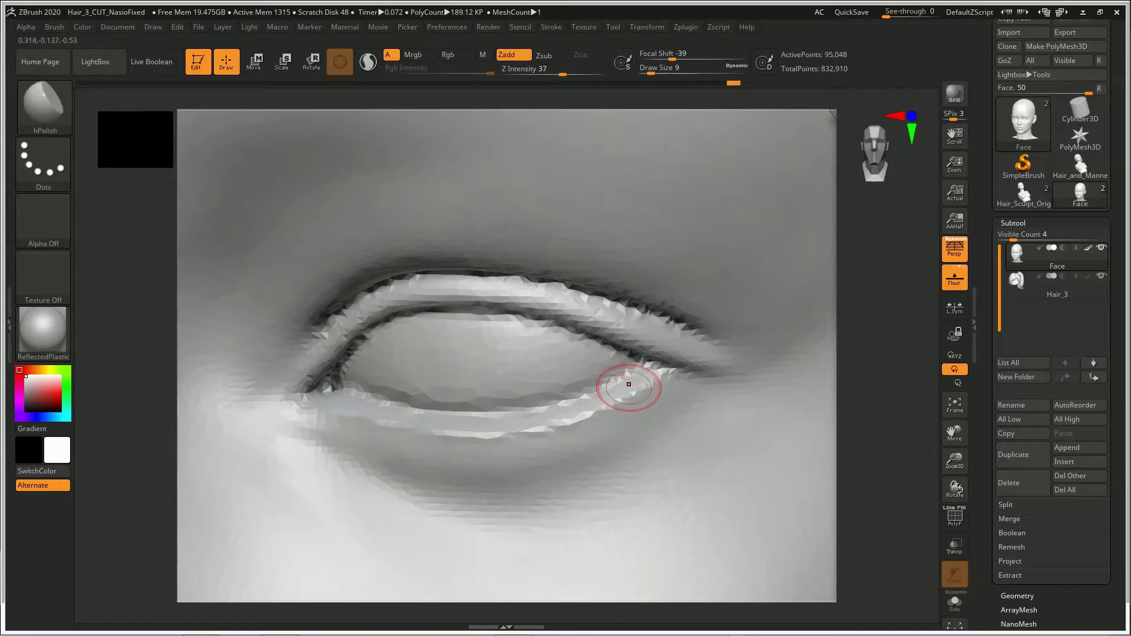
pyautogui.moveTo(629, 384); pyautogui.dragTo(602, 392)
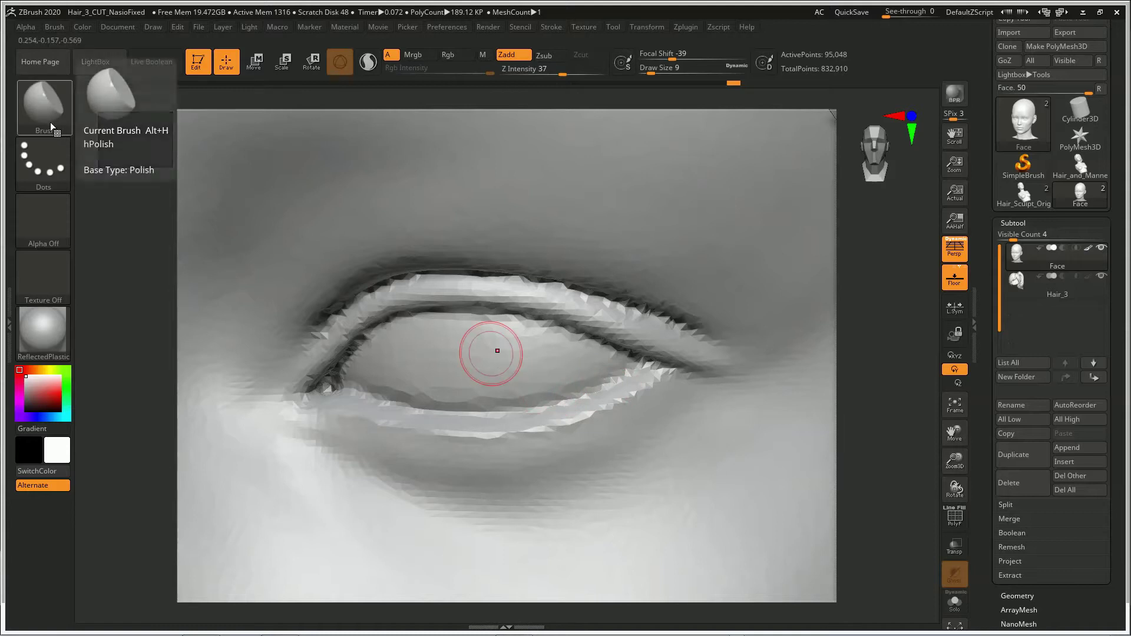
pyautogui.press('b')
pyautogui.press('t')
pyautogui.press('d')
pyautogui.press('b')
pyautogui.press('h')
pyautogui.press('p')
pyautogui.press('b')
pyautogui.press('t')
pyautogui.press('d')
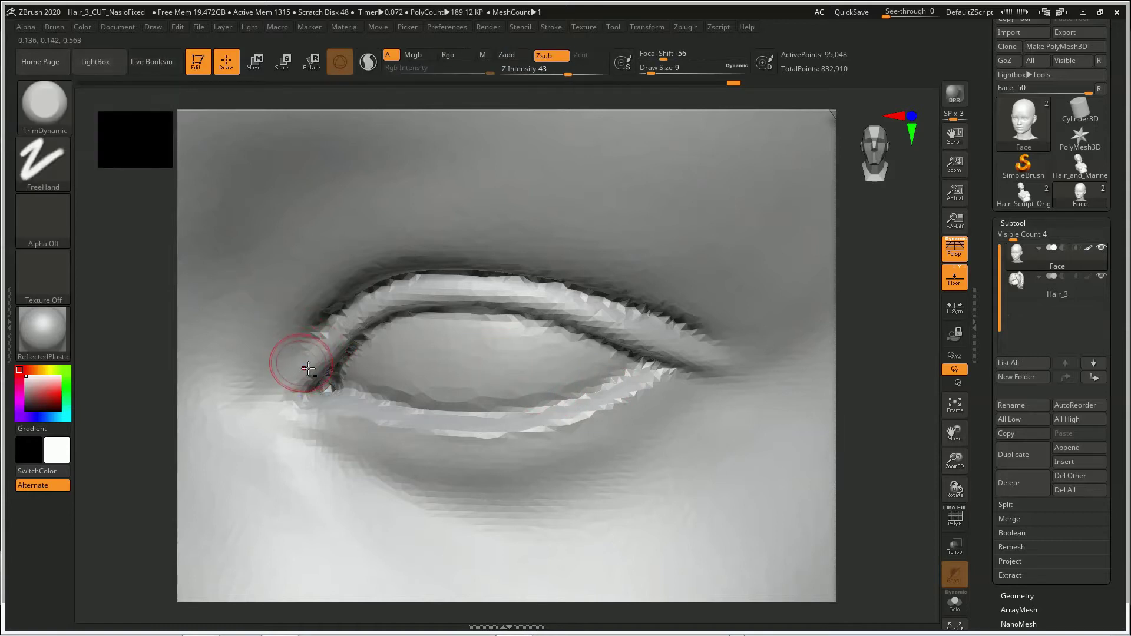
pyautogui.press('b')
pyautogui.press('h')
pyautogui.press('p')
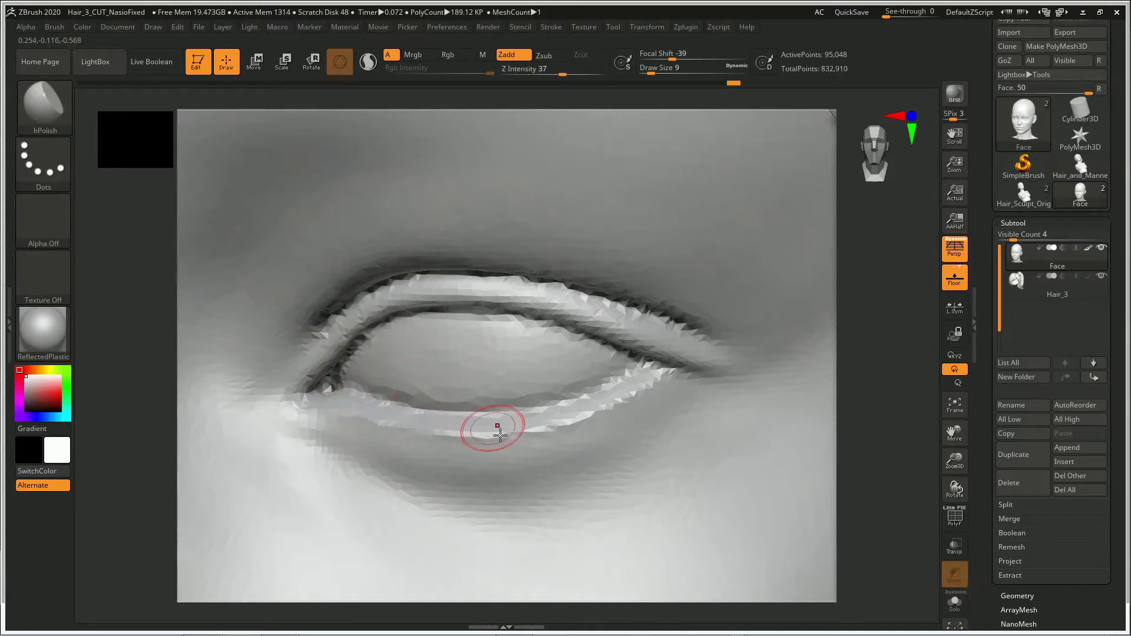
# Change to the ClayBuildup brush and return to hPolish for the eye area.
pyautogui.press('ctrl')
pyautogui.moveTo(583, 451)
pyautogui.keyDown('ctrl'); pyautogui.mouseDown(button='right')
pyautogui.moveTo(535, 412)
pyautogui.moveTo(478, 425)
pyautogui.moveTo(489, 434)
pyautogui.mouseUp(button='right'); pyautogui.keyUp('ctrl')
pyautogui.press('b')
pyautogui.press('c')
pyautogui.press('b')
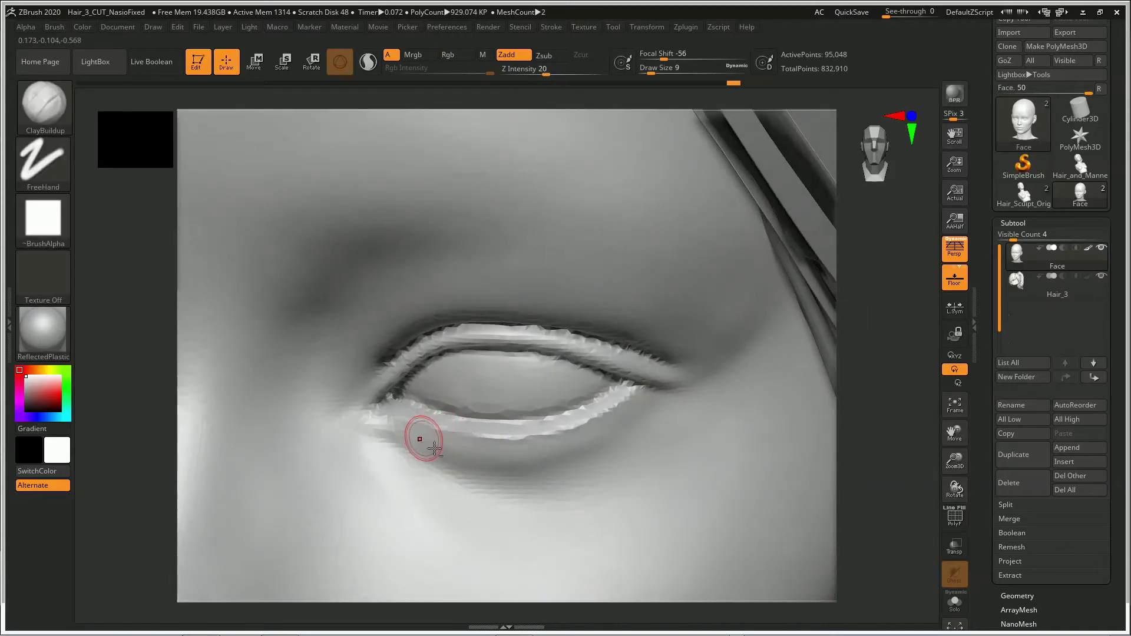
pyautogui.press('b')
pyautogui.press('h')
pyautogui.press('p')
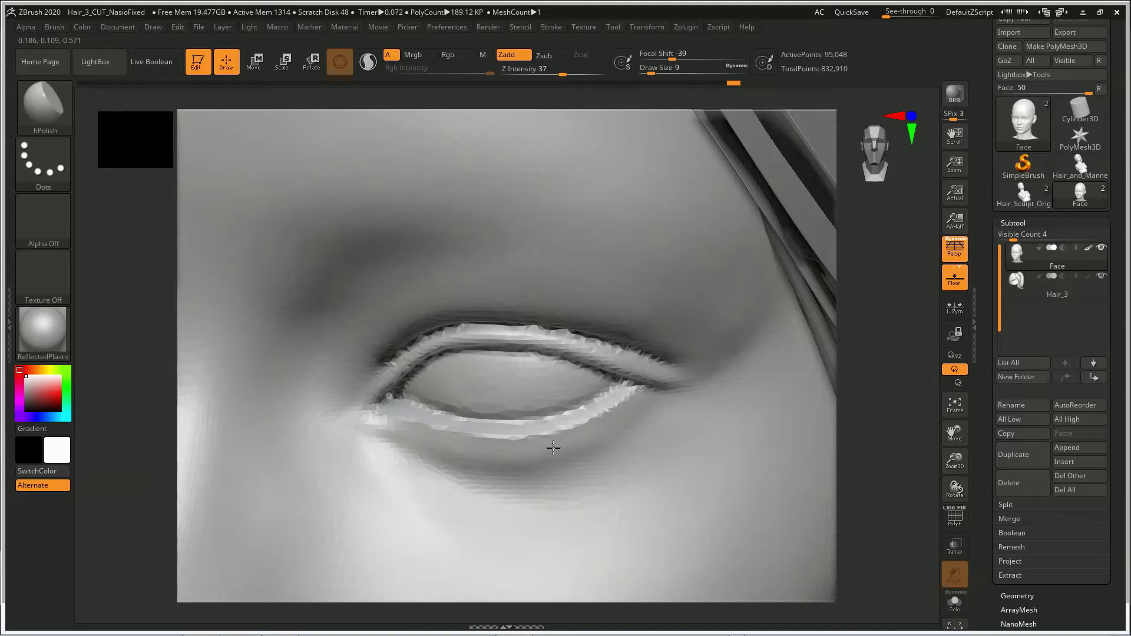
# Pull the outer part of the upper eyelid outward and slightly up with the Move brush at draw size 70.
pyautogui.moveTo(538, 450)
pyautogui.mouseDown(button='right')
pyautogui.moveTo(567, 437)
pyautogui.moveTo(583, 399)
pyautogui.mouseUp(button='right')
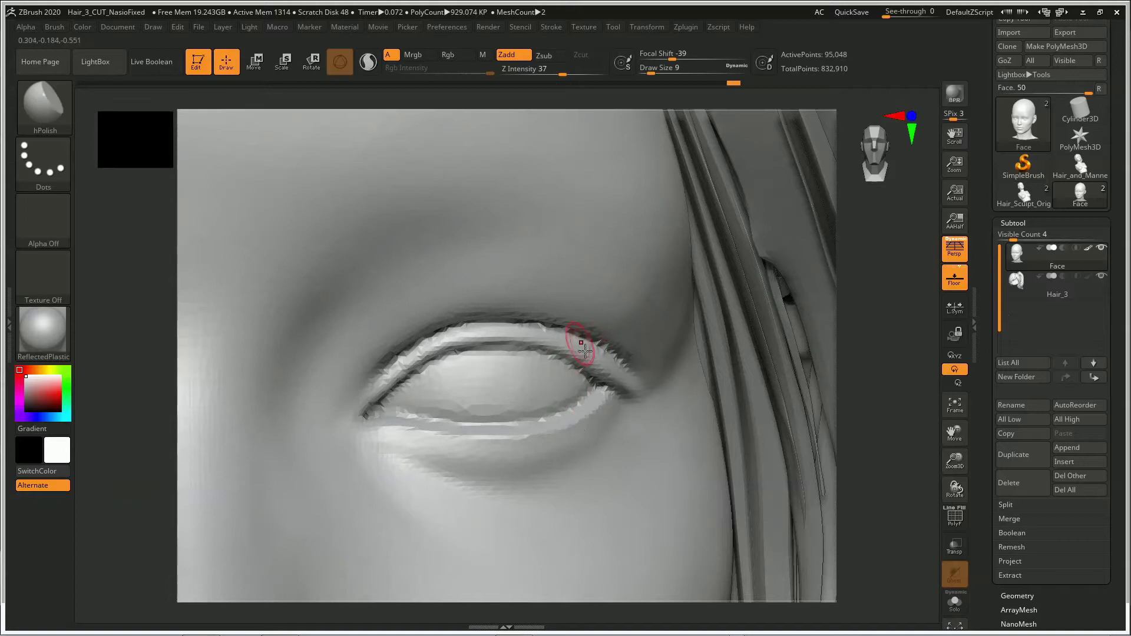
pyautogui.press('b')
pyautogui.press('m')
pyautogui.press('v')
pyautogui.press(']')
pyautogui.press(']')
pyautogui.press(']')
pyautogui.press(']')
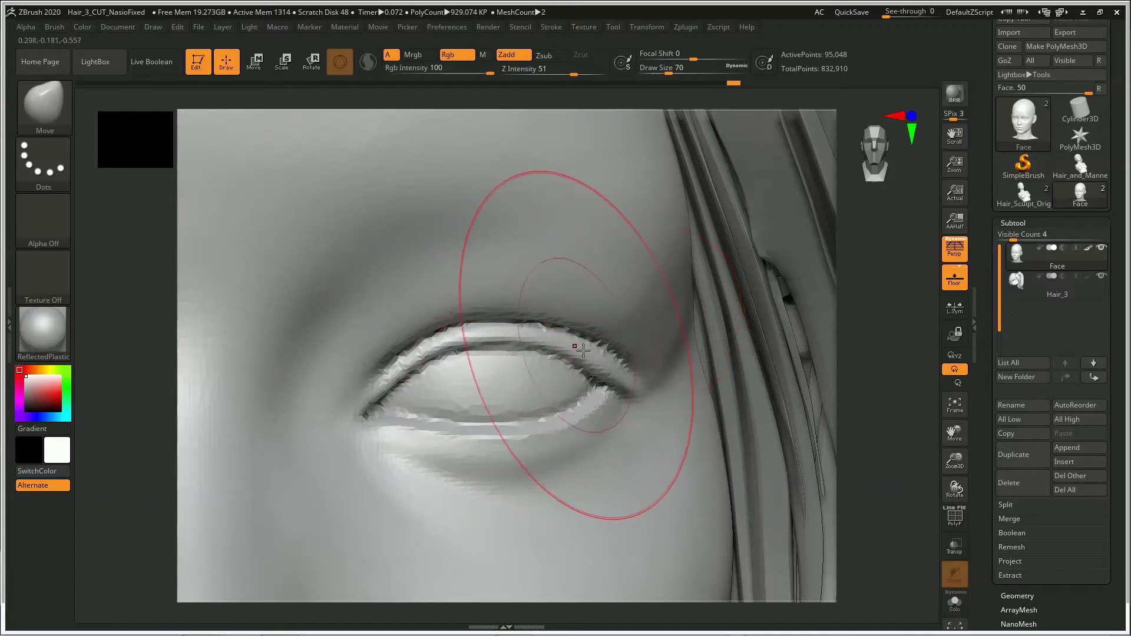
pyautogui.moveTo(598, 339)
pyautogui.mouseDown()
pyautogui.moveTo(601, 356)
pyautogui.moveTo(593, 313)
pyautogui.moveTo(580, 330)
pyautogui.moveTo(629, 330)
pyautogui.mouseUp()
# Vary the Move brush's draw size over the eye through 26, 38 and 58, finishing at 18.
pyautogui.press('[')
pyautogui.press('[')
pyautogui.press('[')
pyautogui.press('[')
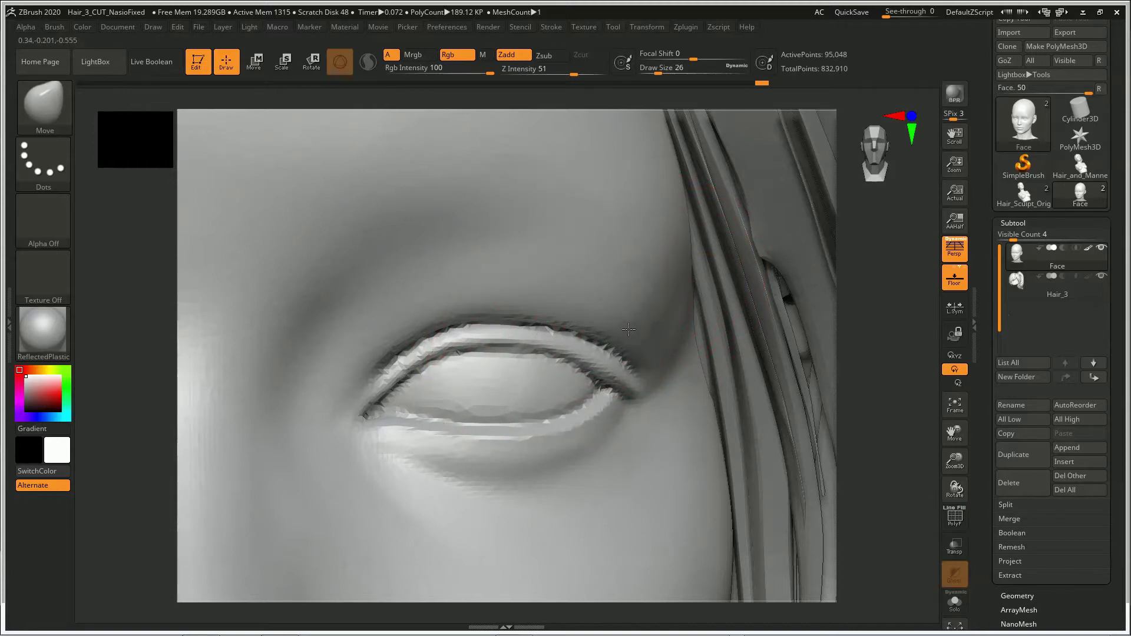
pyautogui.press(']')
pyautogui.press(']')
pyautogui.press(']')
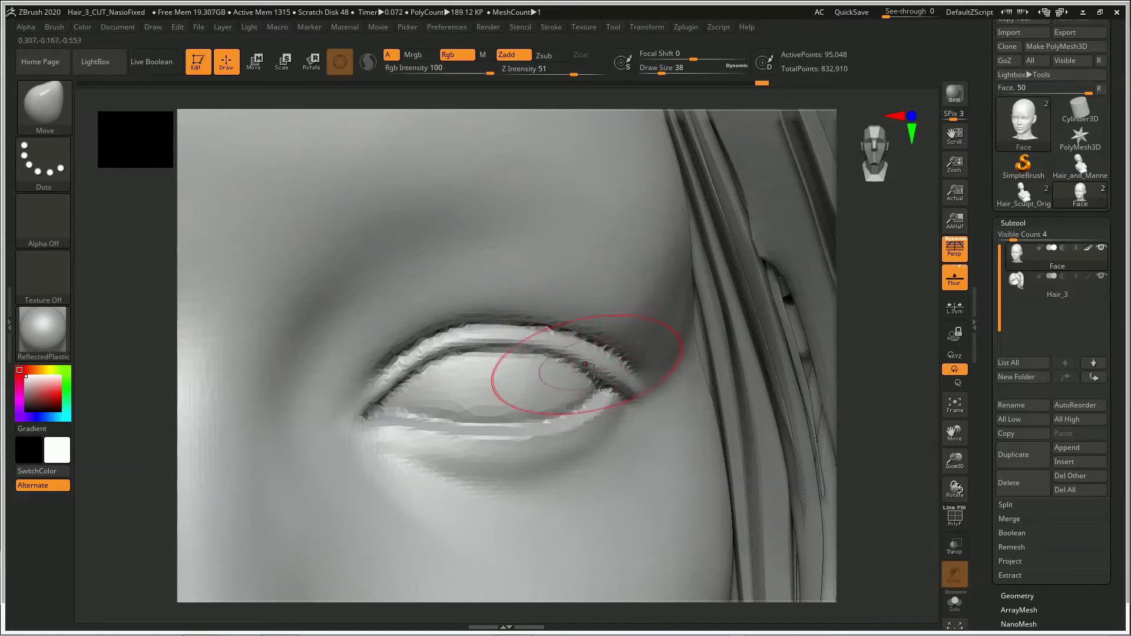
pyautogui.moveTo(589, 355); pyautogui.dragTo(550, 389)
pyautogui.press('[')
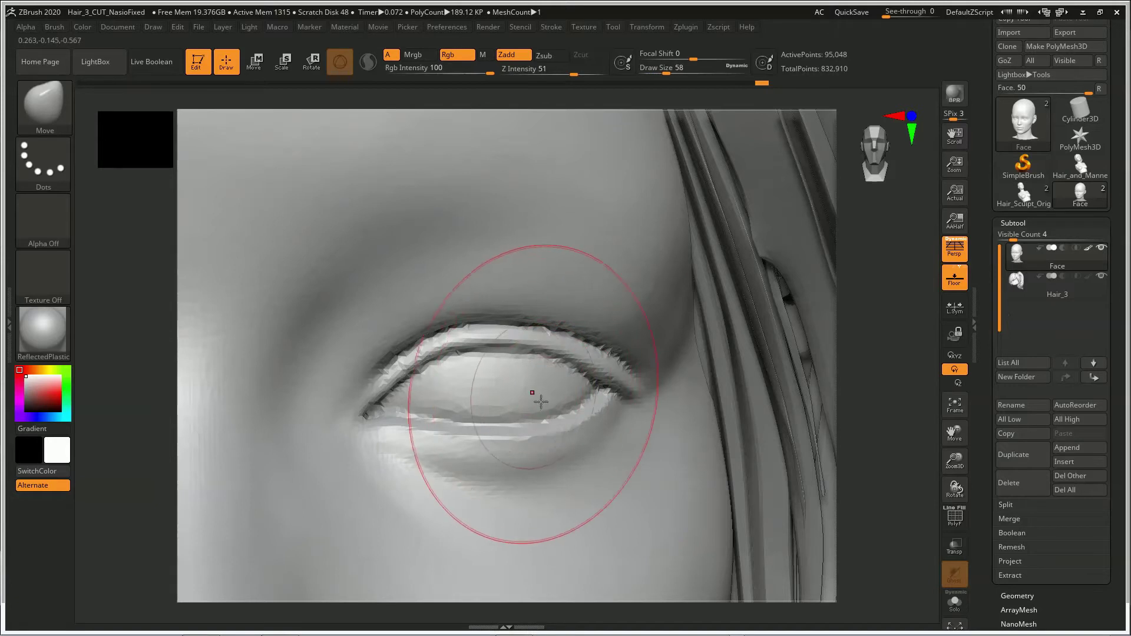
pyautogui.press('[')
pyautogui.press('[')
pyautogui.press('[')
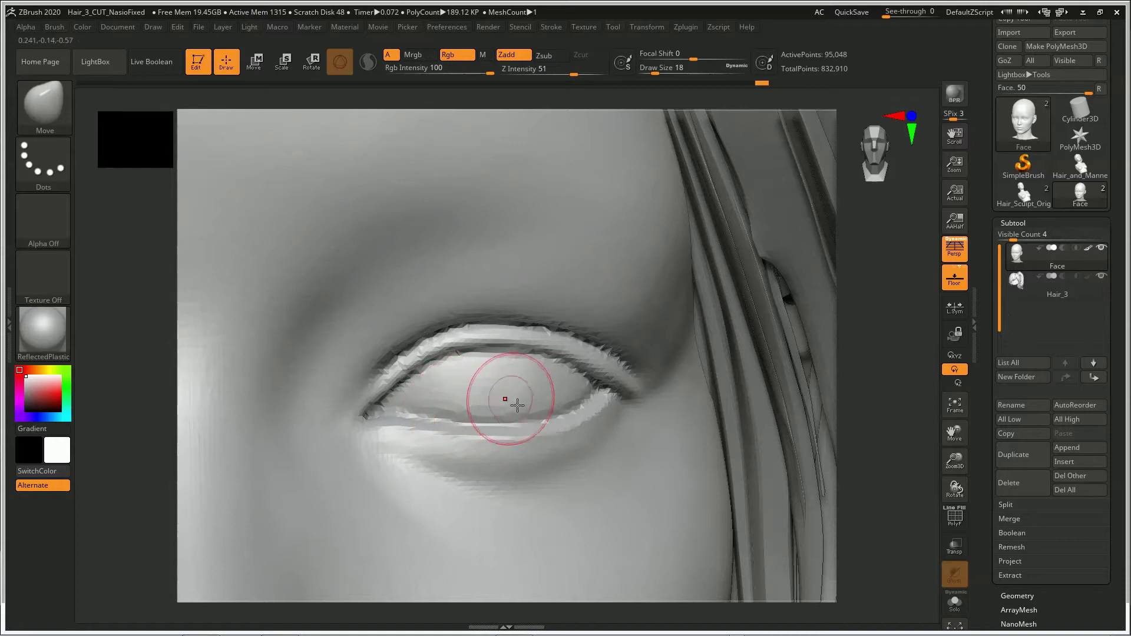
# Turn the PolyFrame display on and back off to check the mesh around the eye.
pyautogui.moveTo(481, 410)
pyautogui.mouseDown(button='right')
pyautogui.moveTo(494, 404)
pyautogui.moveTo(470, 401)
pyautogui.mouseUp(button='right')
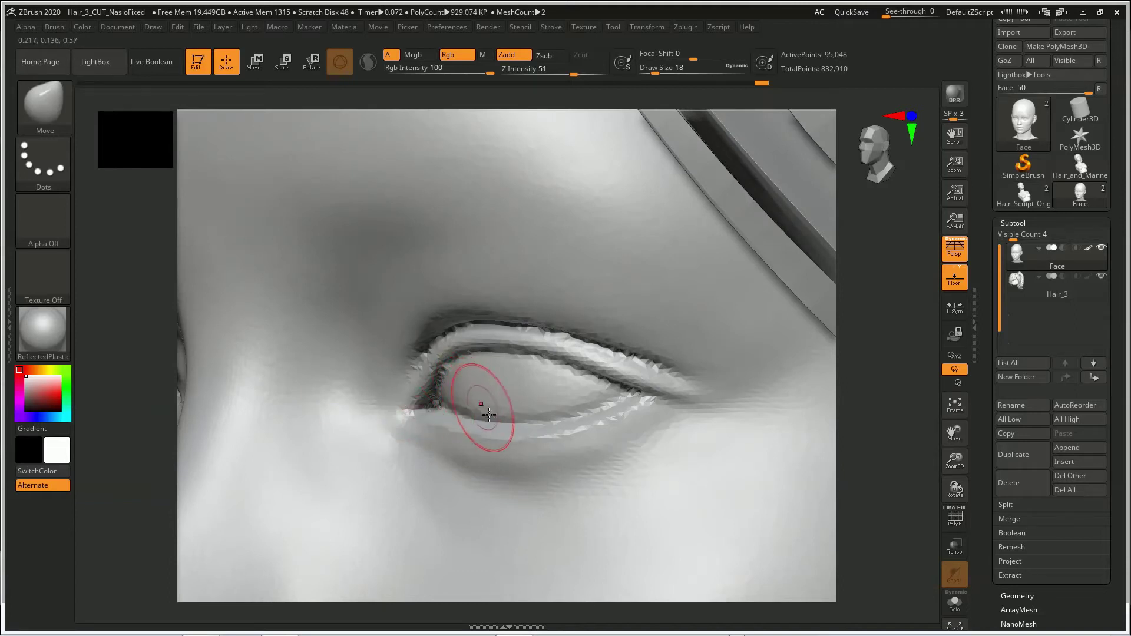
pyautogui.hotkey('shift', 'f')
pyautogui.hotkey('shift', 'f')
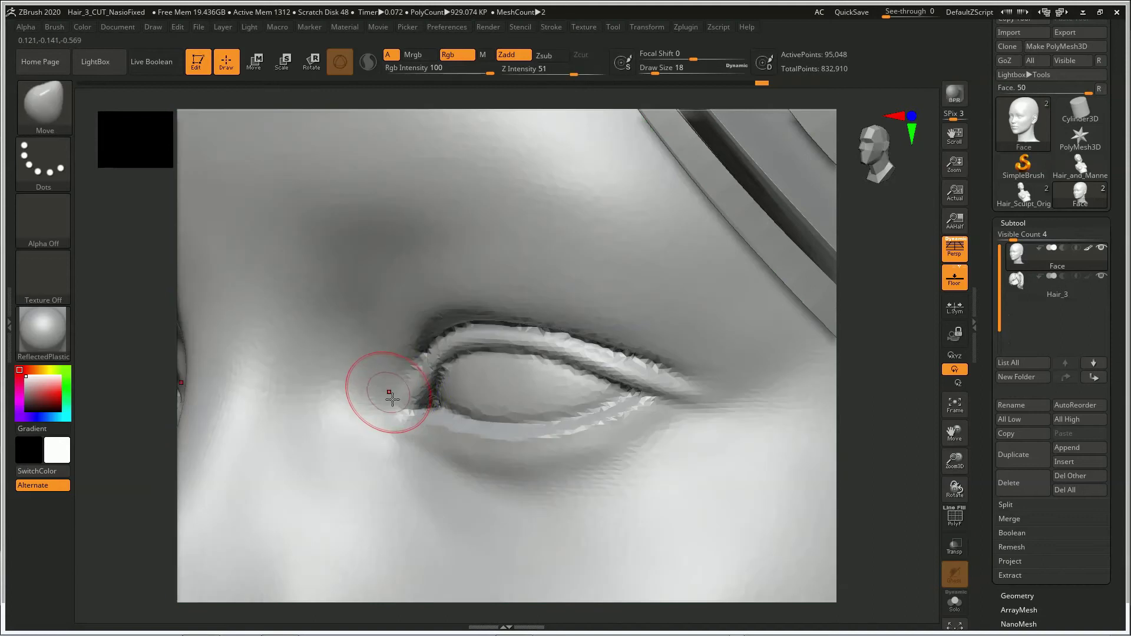
pyautogui.hotkey('shift', 'f')
pyautogui.hotkey('shift', 'f')
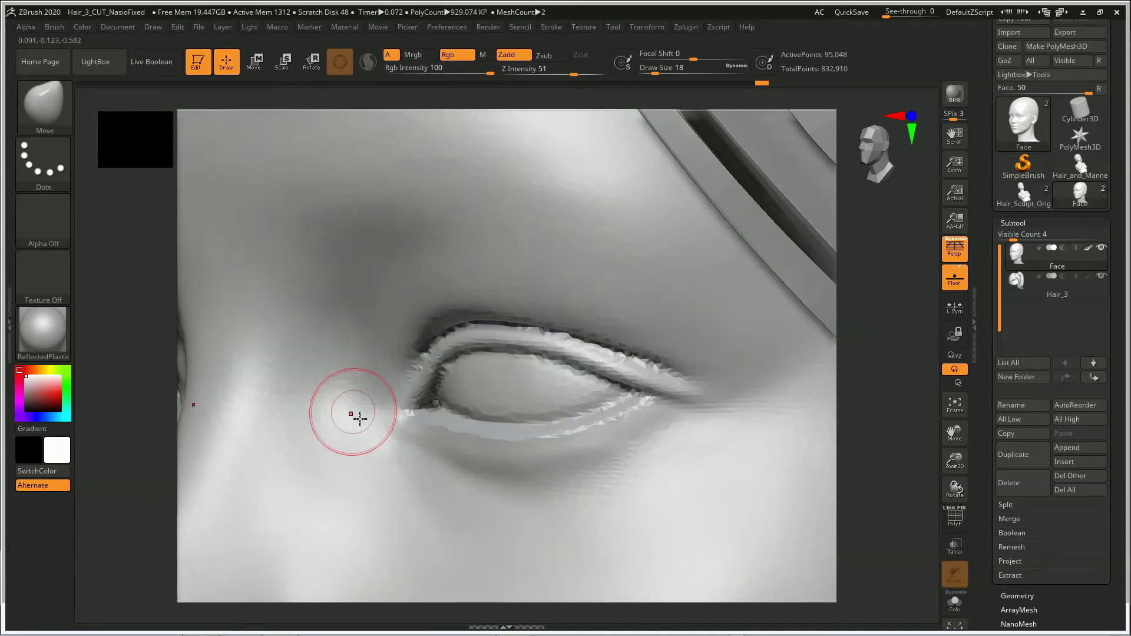
# Toggle the PolyFrame display on and off repeatedly while viewing the eye from several angles, leaving it off.
pyautogui.hotkey('shift', 'f')
pyautogui.hotkey('shift', 'f')
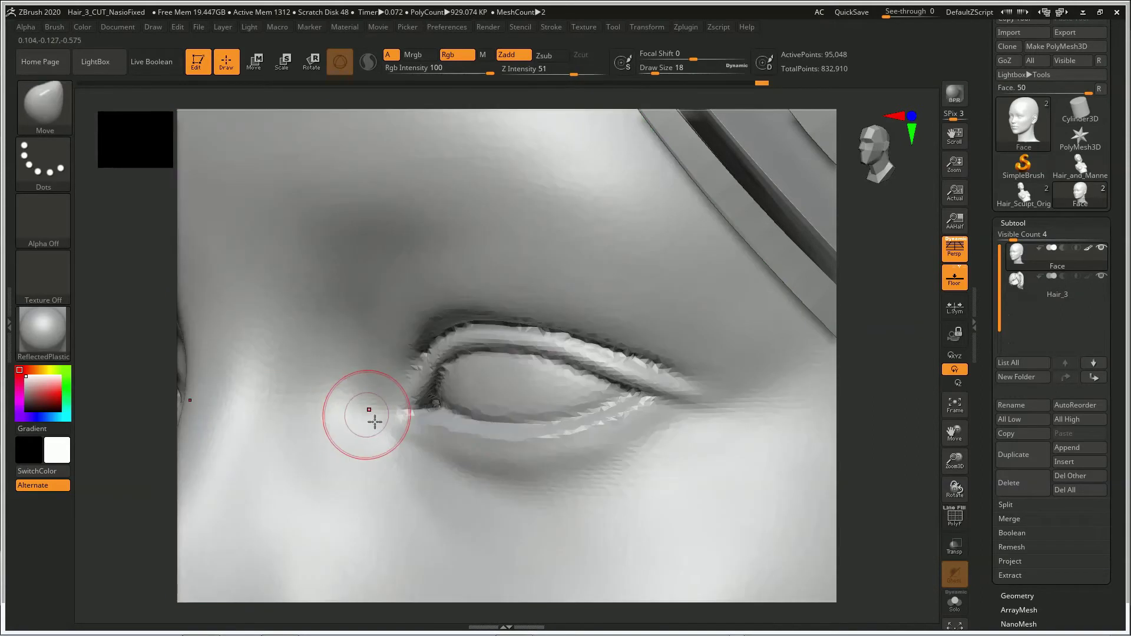
pyautogui.hotkey('shift', 'f')
pyautogui.hotkey('shift', 'f')
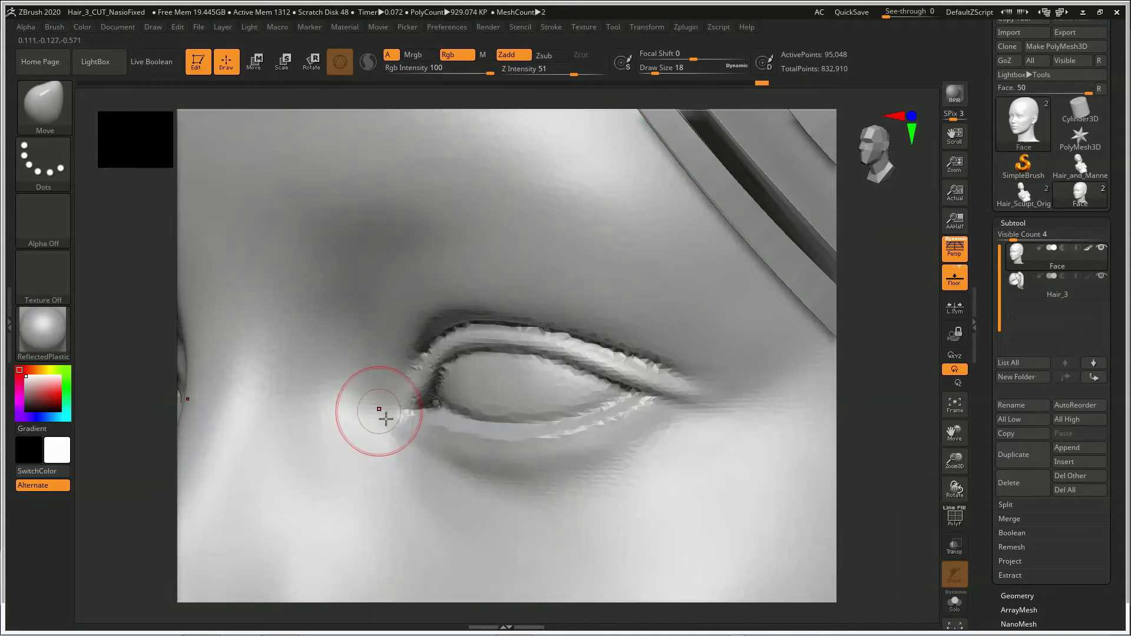
pyautogui.hotkey('shift', 'f')
pyautogui.moveTo(387, 422); pyautogui.dragTo(353, 460, button='right')
pyautogui.hotkey('shift', 'f')
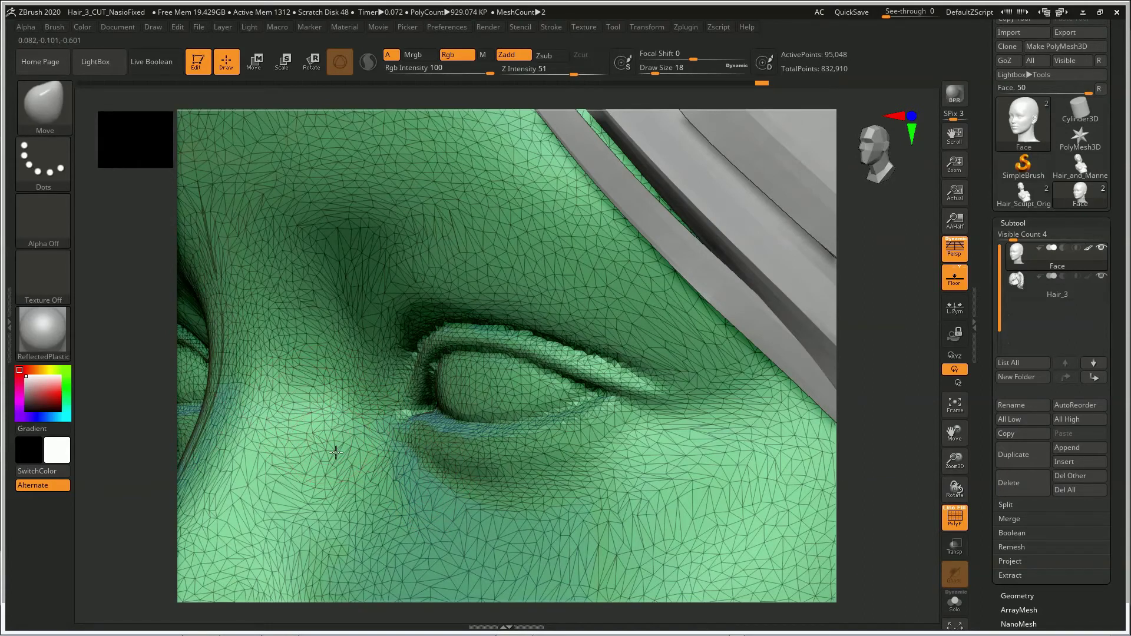
pyautogui.moveTo(351, 441); pyautogui.dragTo(504, 427, button='right')
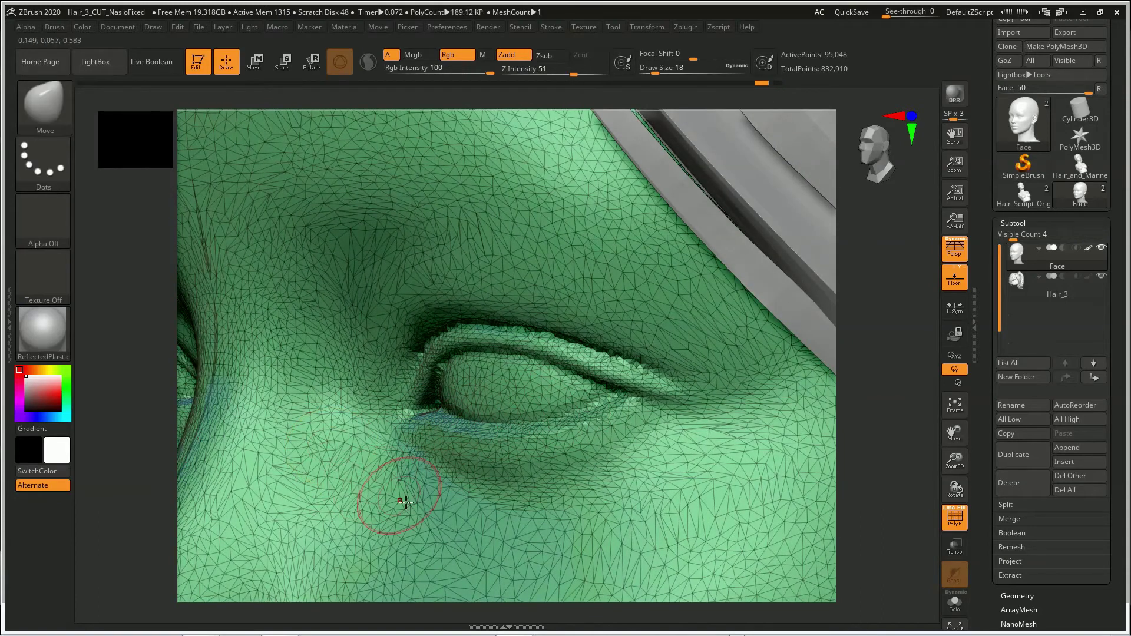
pyautogui.hotkey('shift', 'f')
pyautogui.hotkey('shift', 'f')
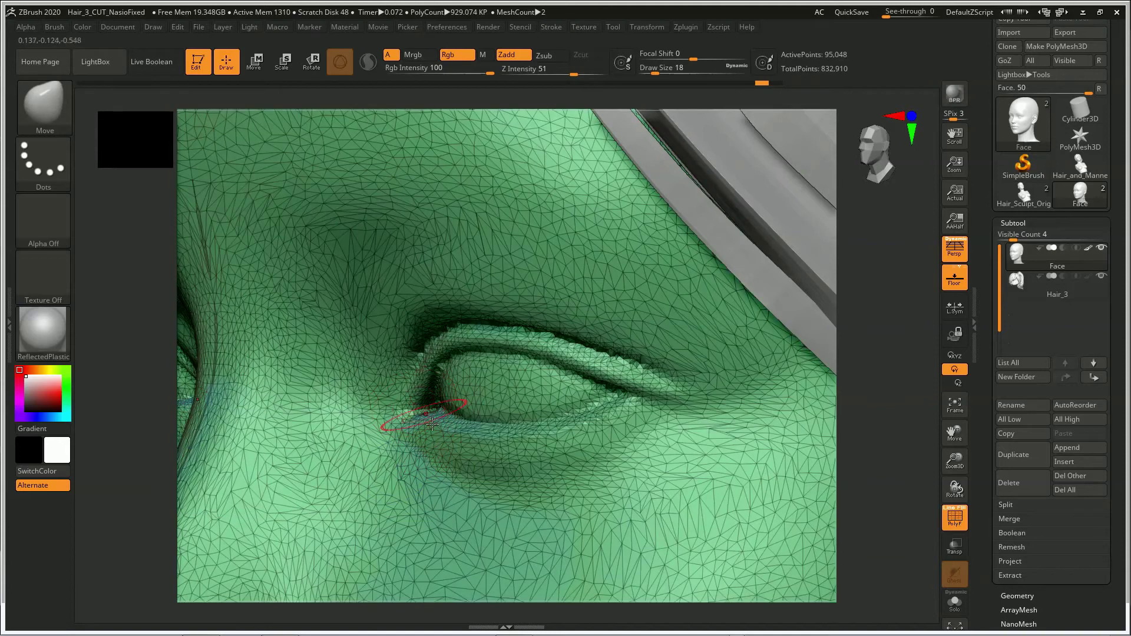
pyautogui.hotkey('shift', 'f')
pyautogui.hotkey('shift', 'f')
pyautogui.hotkey('shift', 'f')
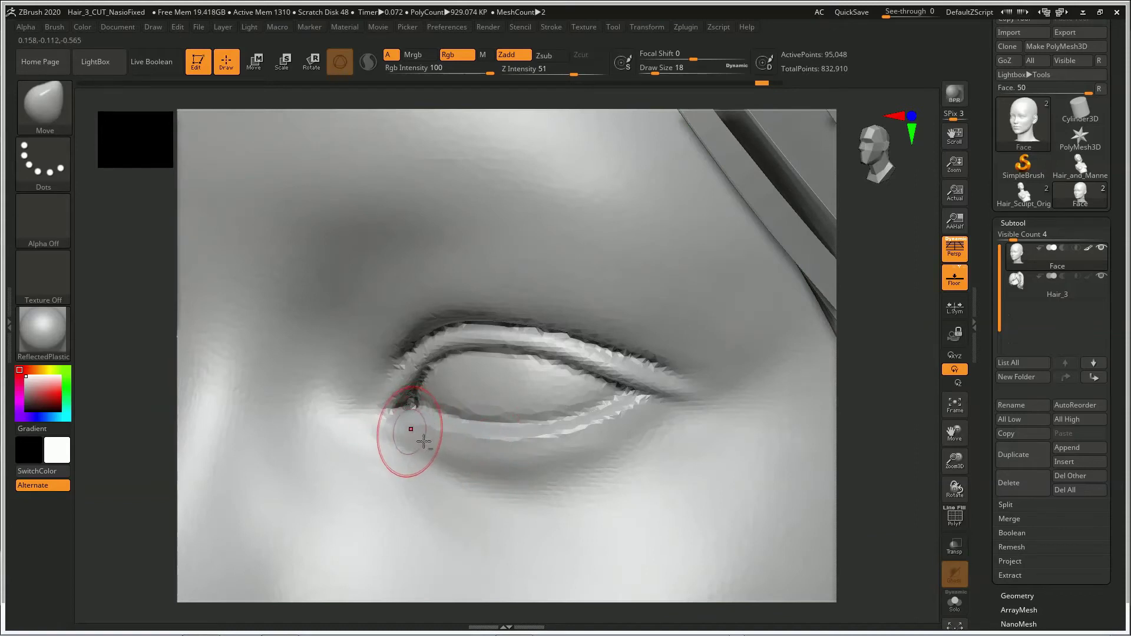
# Change to the DamStandard brush, switch to Inflat, and briefly bring up the MaskPen and Smooth brushes.
pyautogui.press('b')
pyautogui.press('d')
pyautogui.press('s')
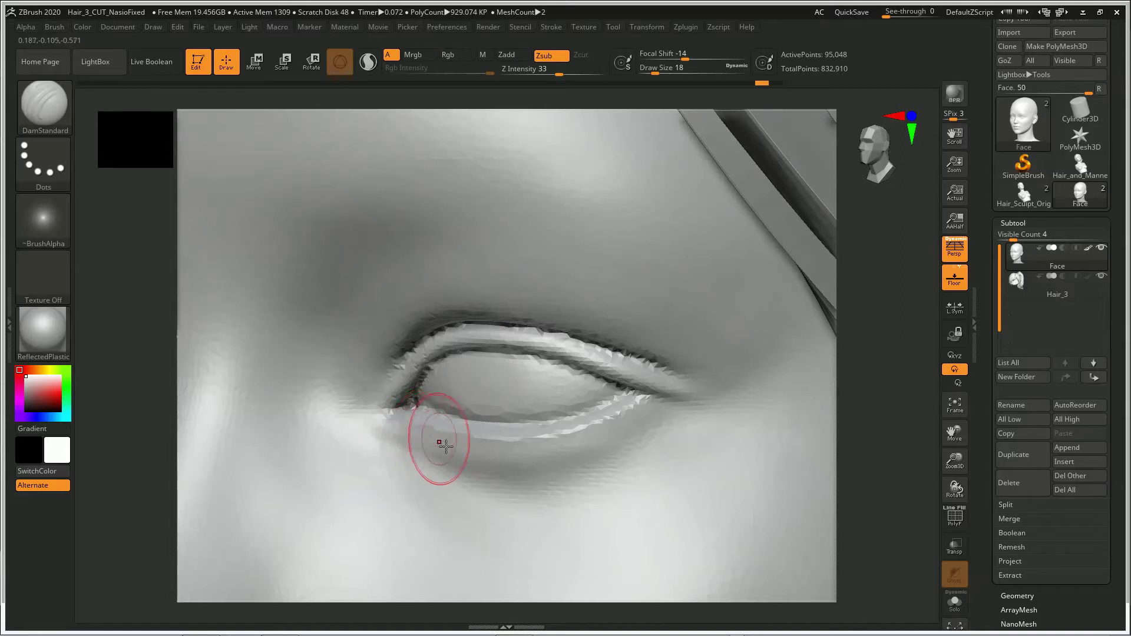
pyautogui.press('b')
pyautogui.press('i')
pyautogui.press('n')
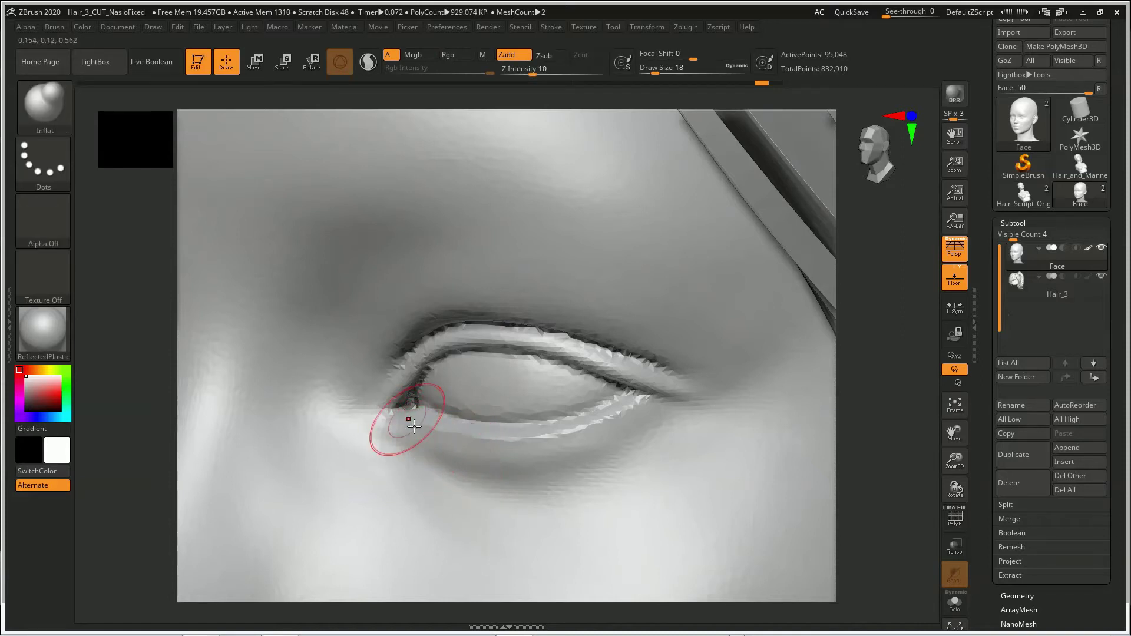
pyautogui.press('ctrl')
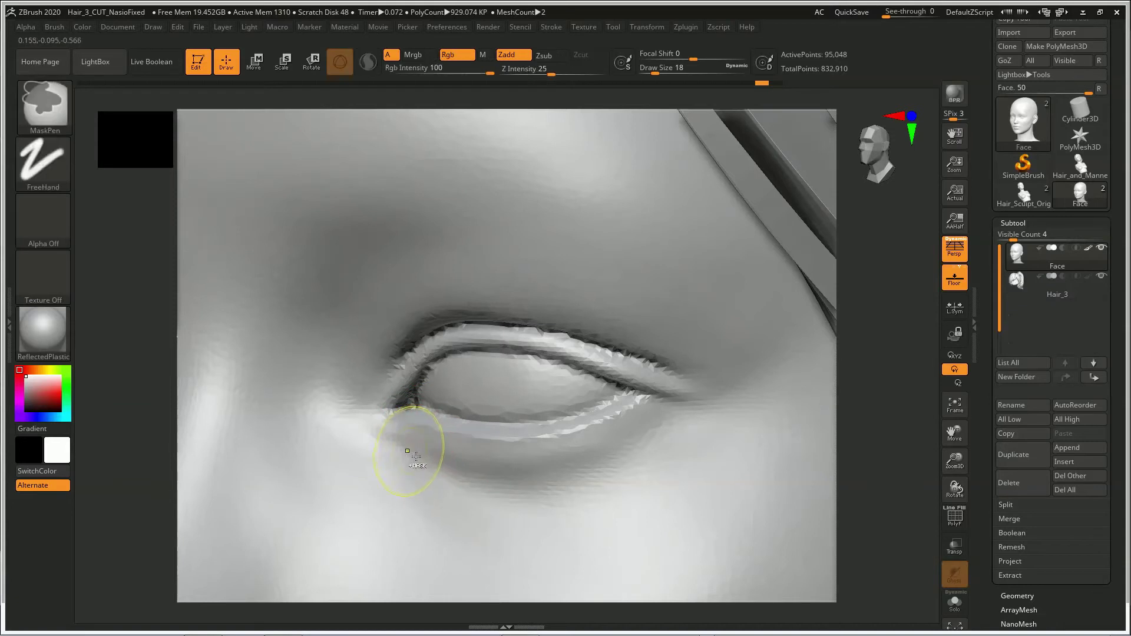
pyautogui.press('shift')
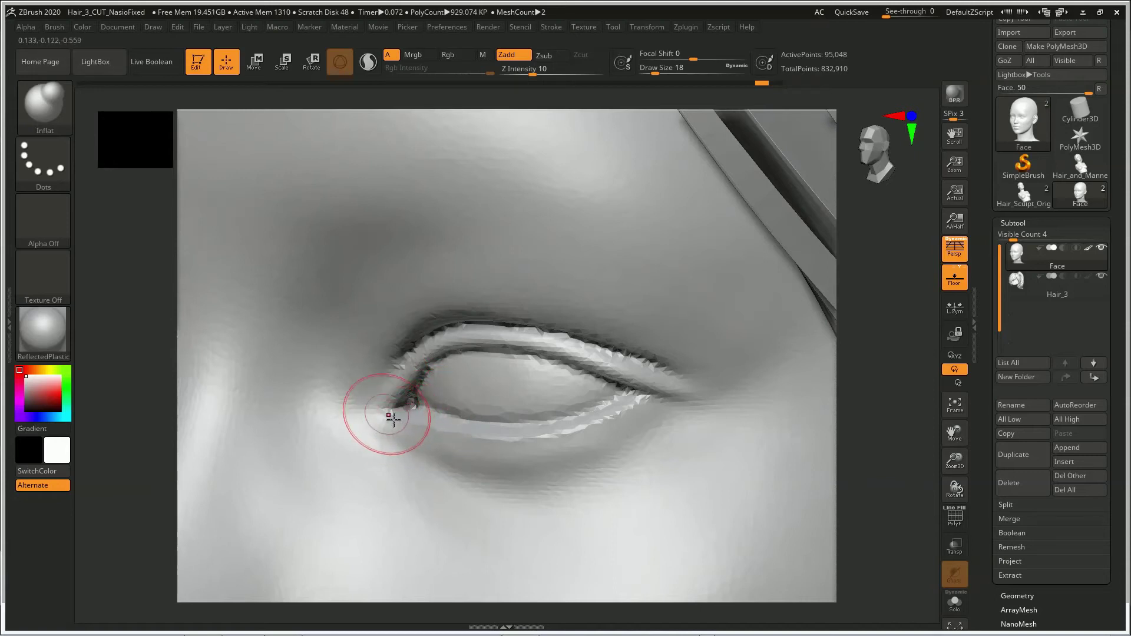
# Cycle through the TrimDynamic, ClayBuildup and hPolish brushes and return to Inflat.
pyautogui.press('b')
pyautogui.press('t')
pyautogui.press('d')
pyautogui.press('b')
pyautogui.press('c')
pyautogui.press('b')
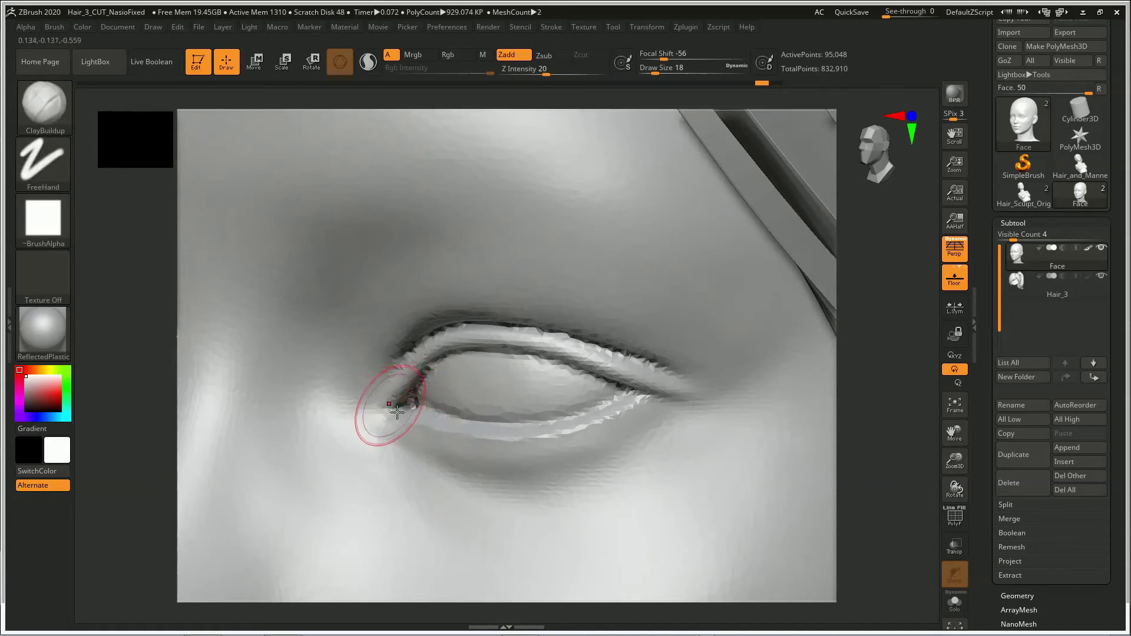
pyautogui.press('b')
pyautogui.press('h')
pyautogui.press('p')
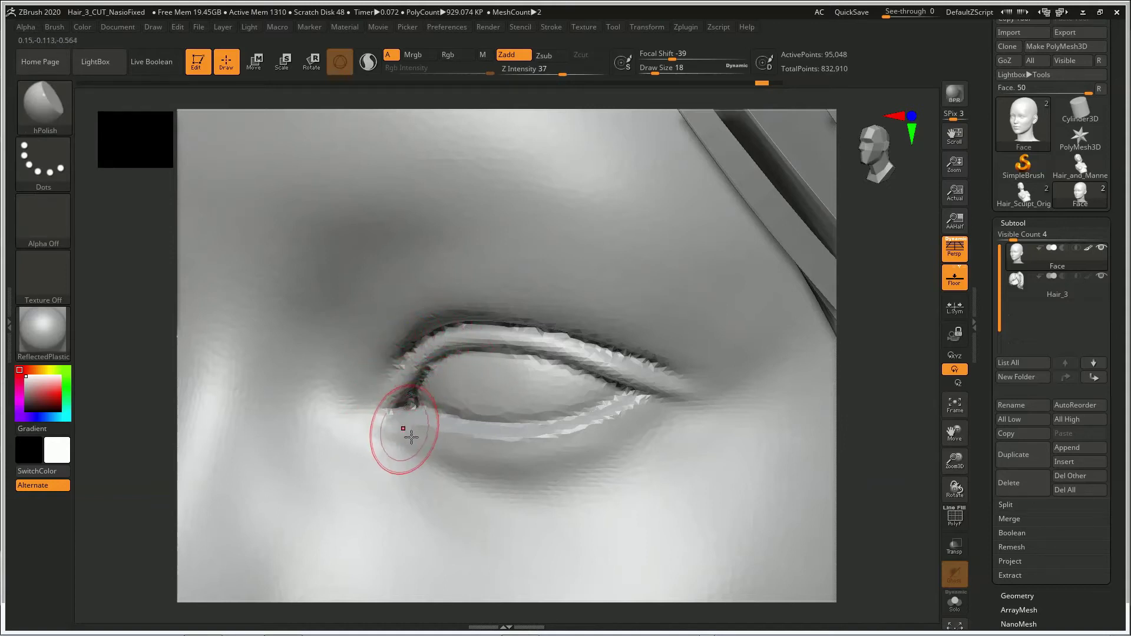
pyautogui.press('b')
pyautogui.press('i')
pyautogui.press('n')
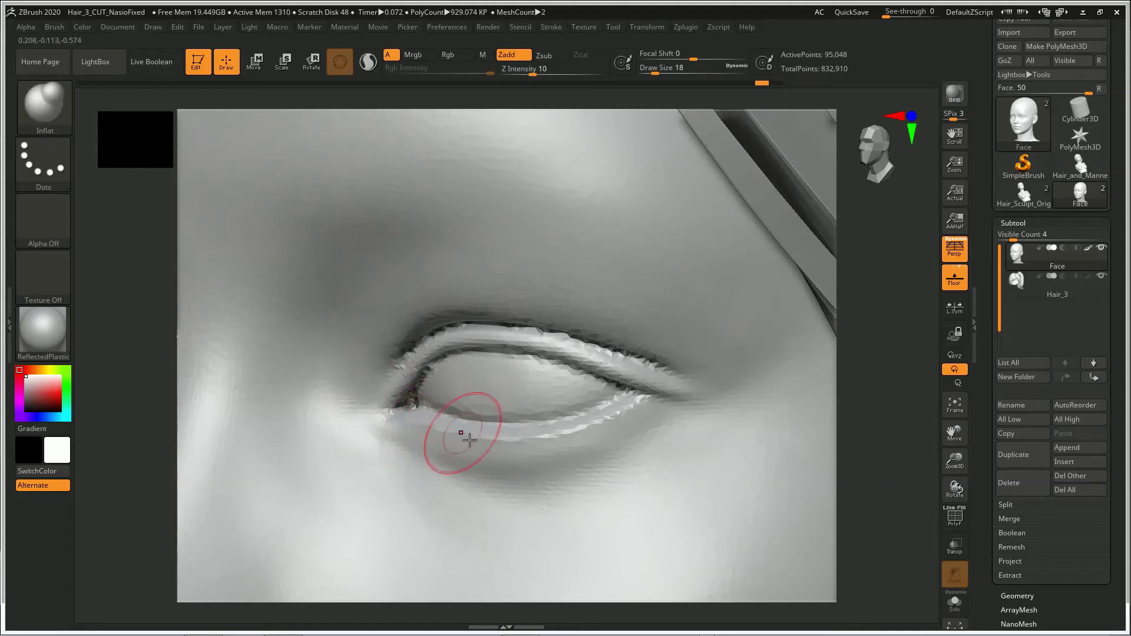
# Replace the Inflat brush with the Move brush.
pyautogui.moveTo(462, 434)
pyautogui.mouseDown(button='right')
pyautogui.moveTo(450, 452)
pyautogui.moveTo(480, 450)
pyautogui.moveTo(465, 444)
pyautogui.mouseUp(button='right')
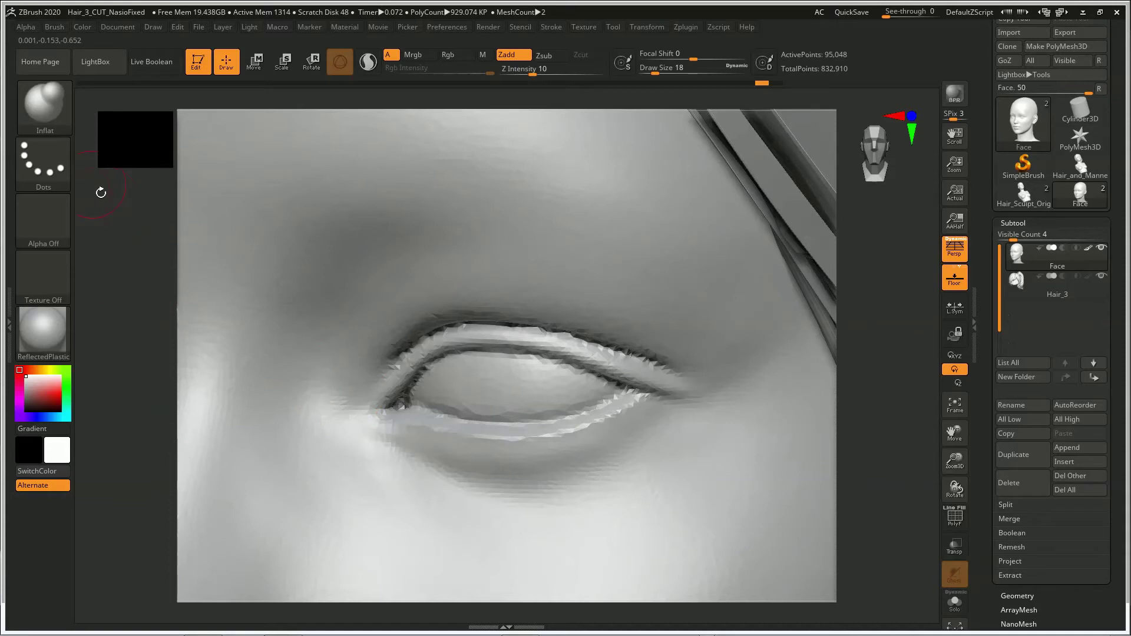
pyautogui.press('b')
pyautogui.press('m')
pyautogui.press('v')
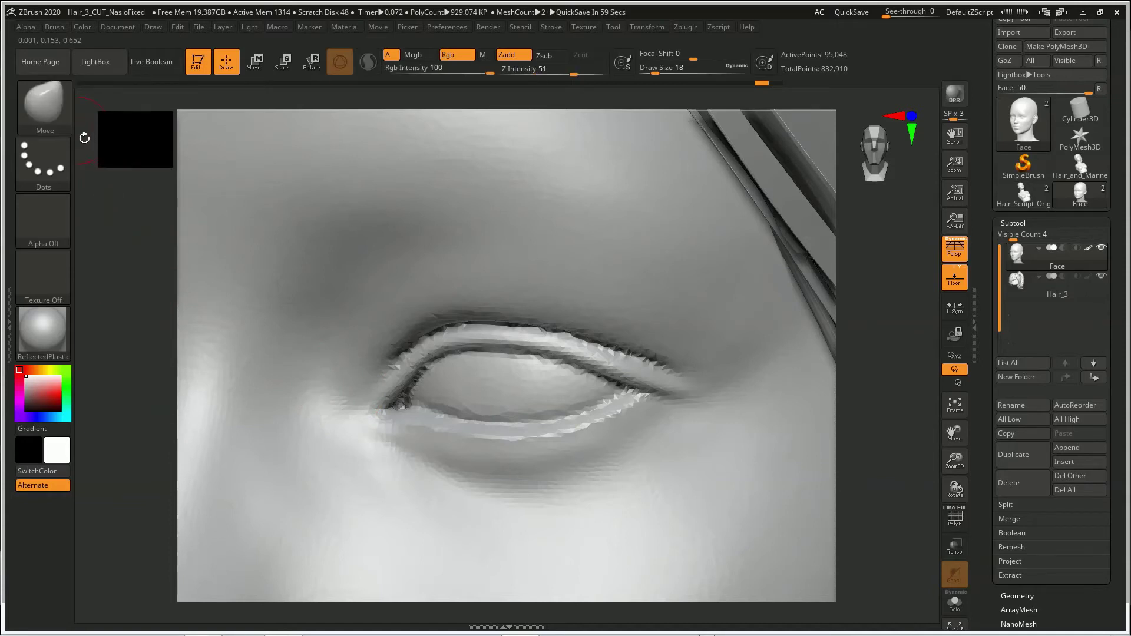
# Start a custom hotkey assignment for the Move brush from the brush palette and cancel it, twice.
pyautogui.click(47, 108)
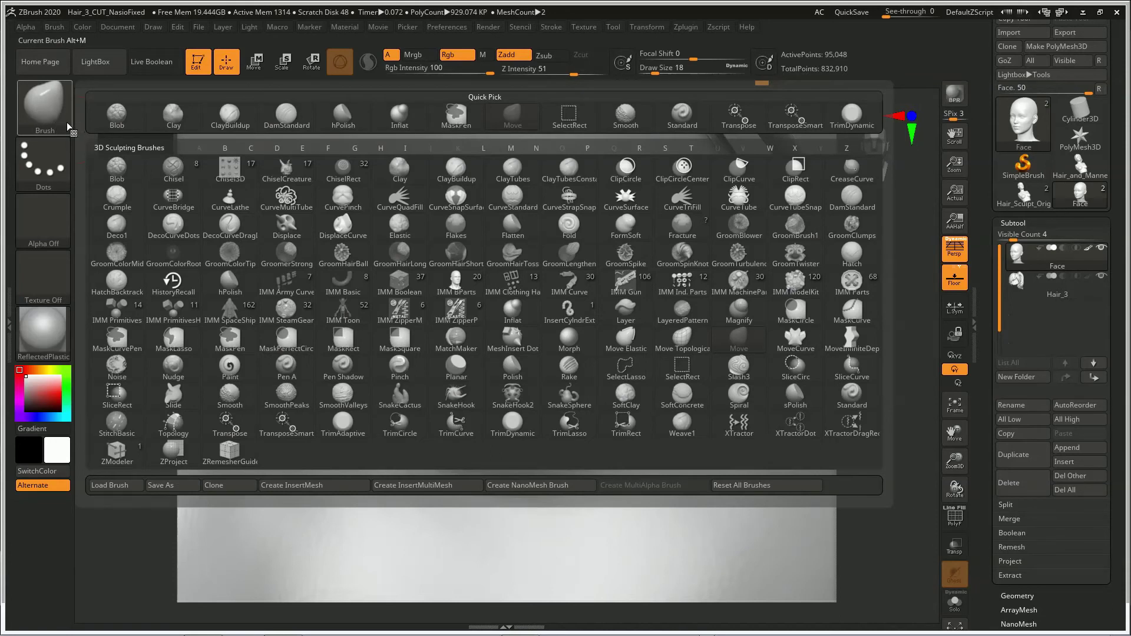
pyautogui.press('ctrl')
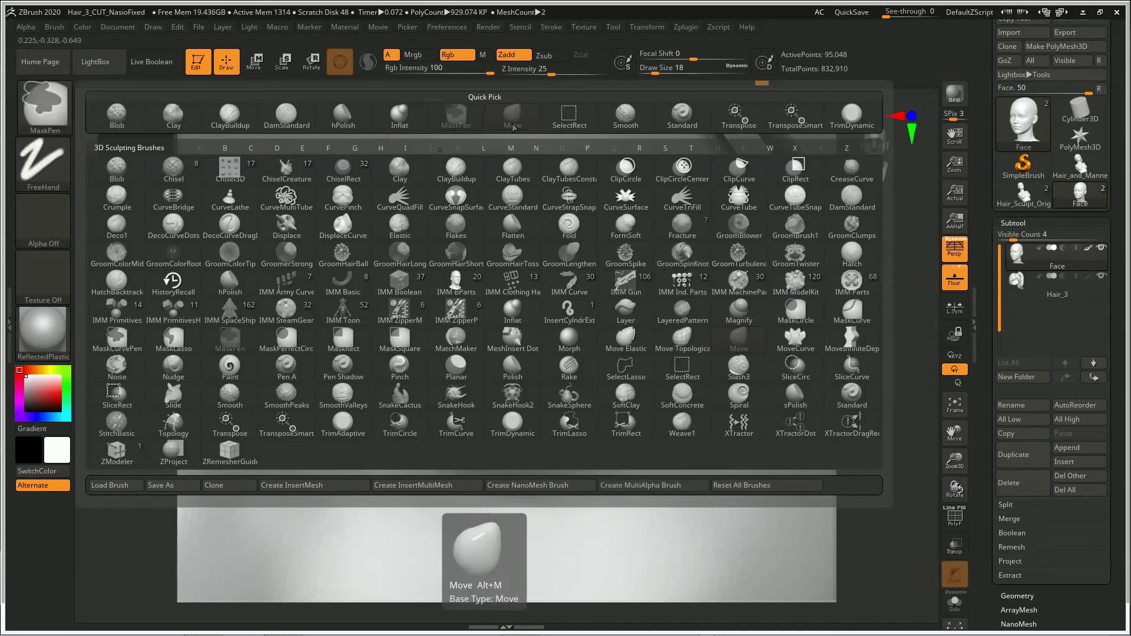
pyautogui.keyDown('ctrl'); pyautogui.keyDown('alt'); pyautogui.click(513, 121); pyautogui.keyUp('alt'); pyautogui.keyUp('ctrl')
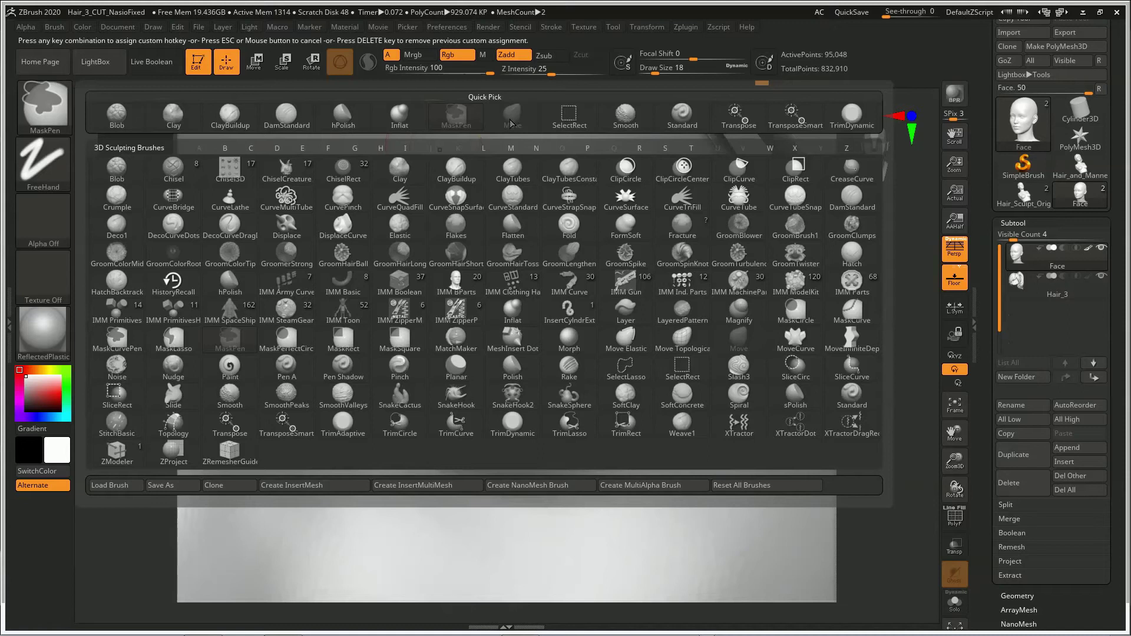
pyautogui.press('Escape')
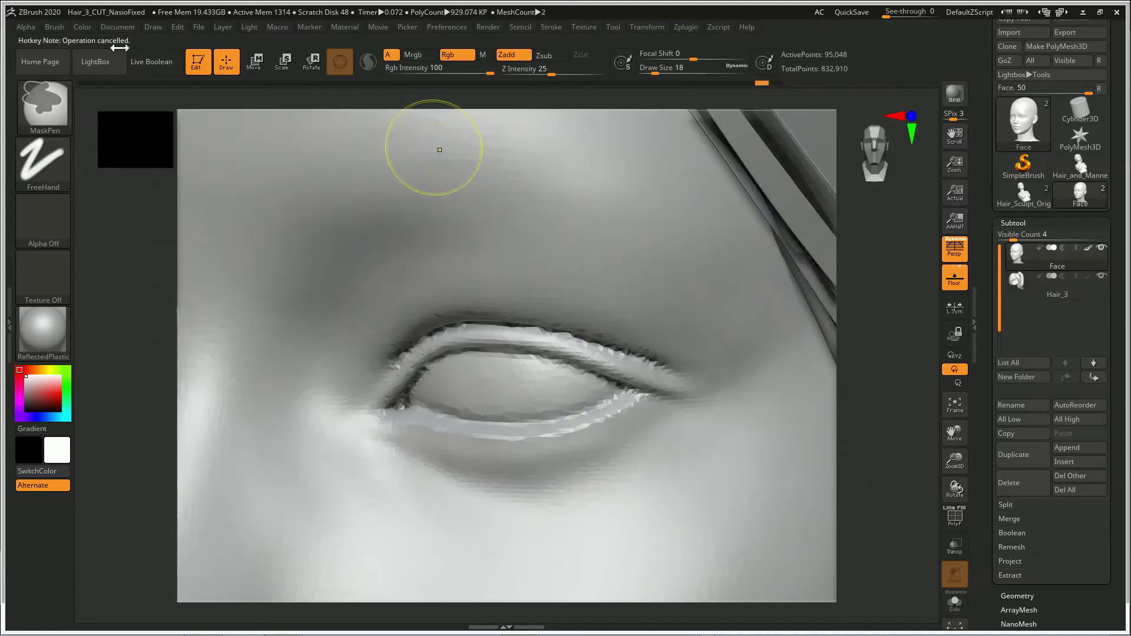
pyautogui.click(50, 115)
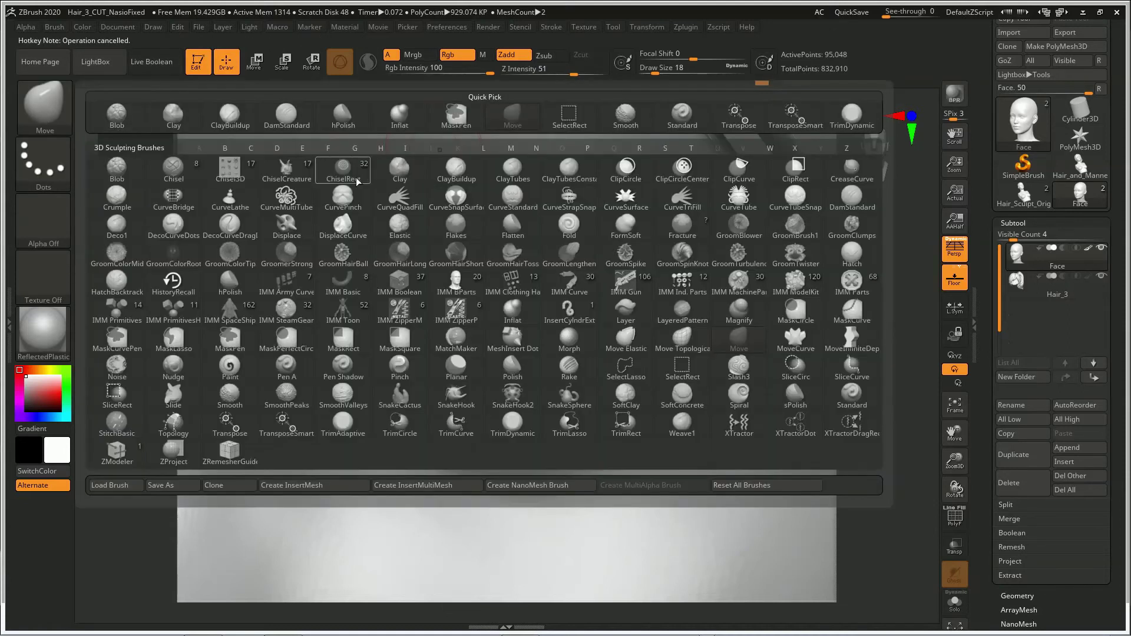
pyautogui.press('ctrl')
pyautogui.keyDown('ctrl'); pyautogui.keyDown('alt'); pyautogui.click(512, 126); pyautogui.keyUp('alt'); pyautogui.keyUp('ctrl')
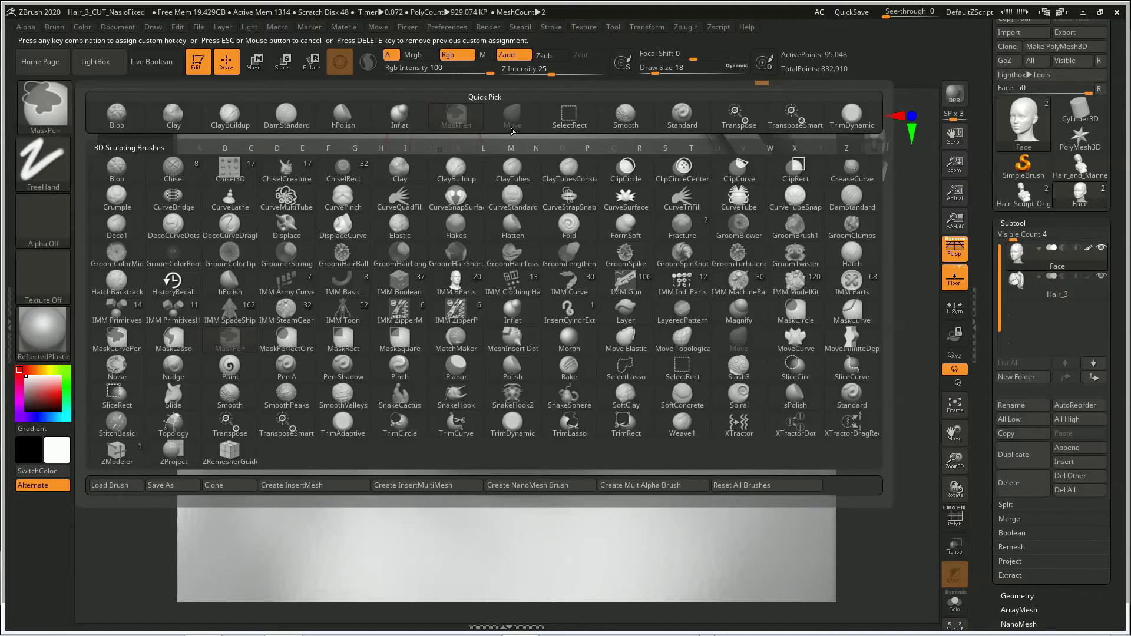
pyautogui.click(512, 125)
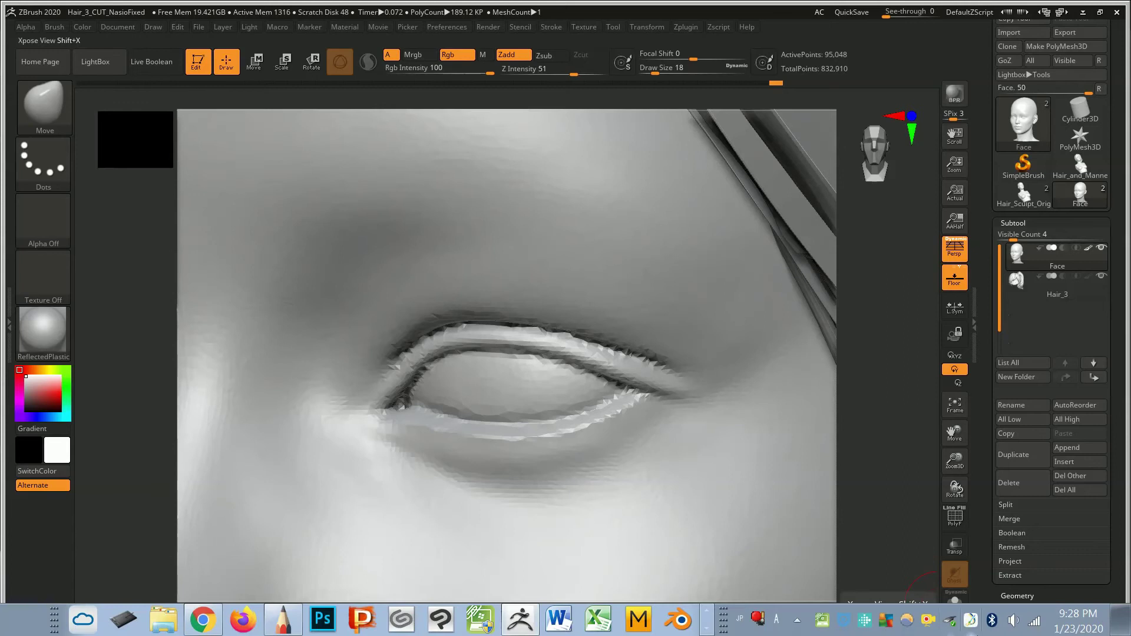
# Open the Shortcut Remote settings, review the key and dial assignments, and close them without saving.
pyautogui.doubleClick(972, 623)
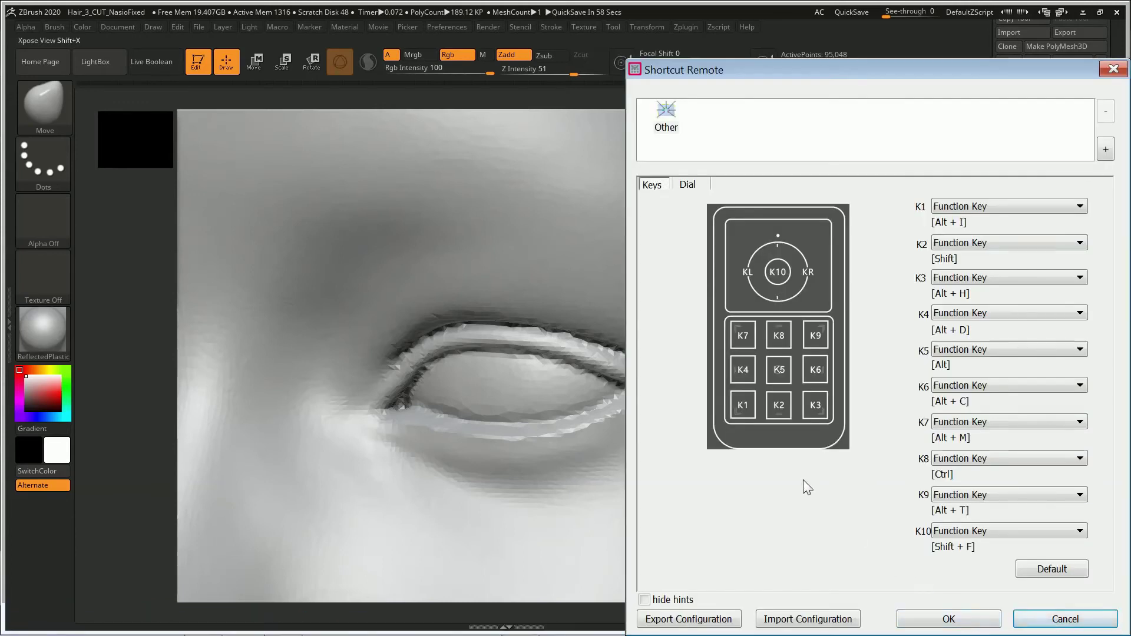
pyautogui.moveTo(727, 66); pyautogui.dragTo(667, 43)
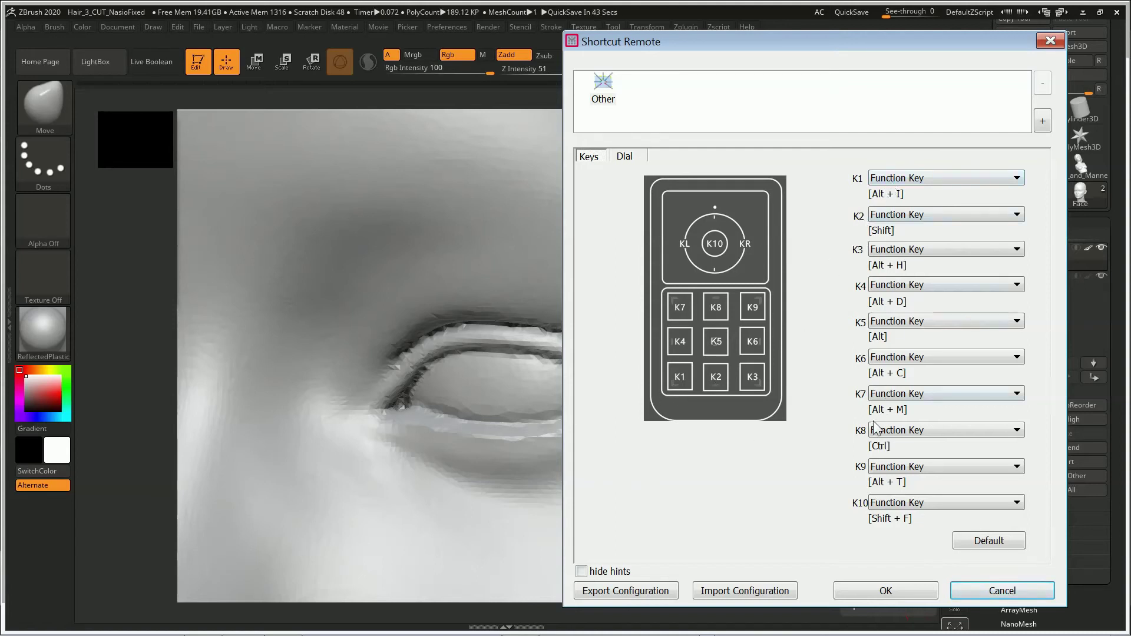
pyautogui.click(634, 158)
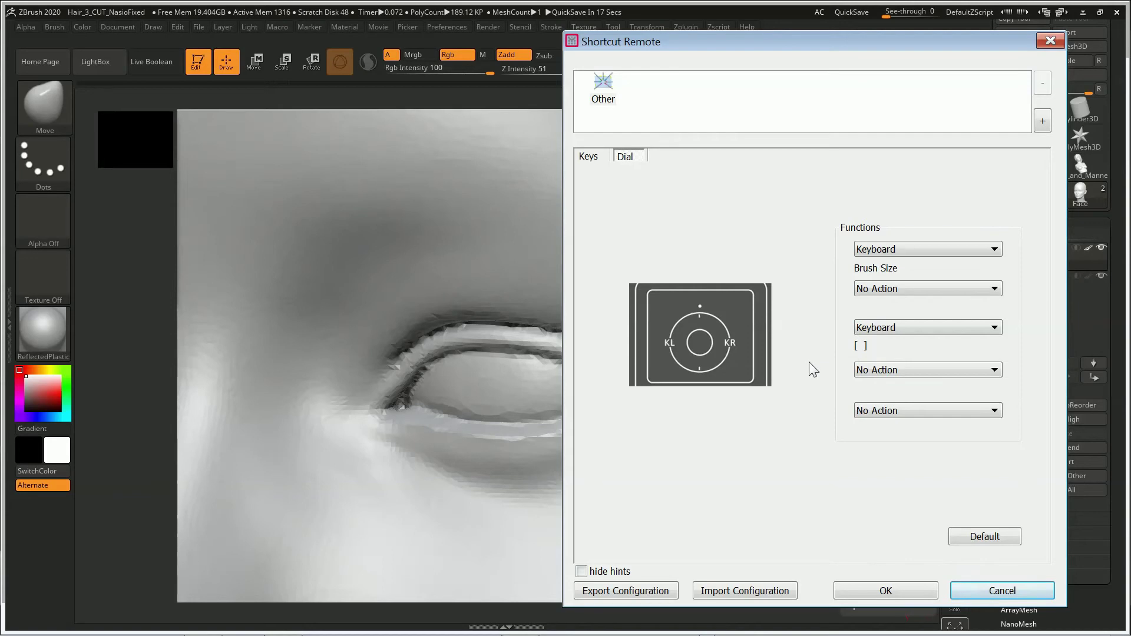
pyautogui.click(976, 587)
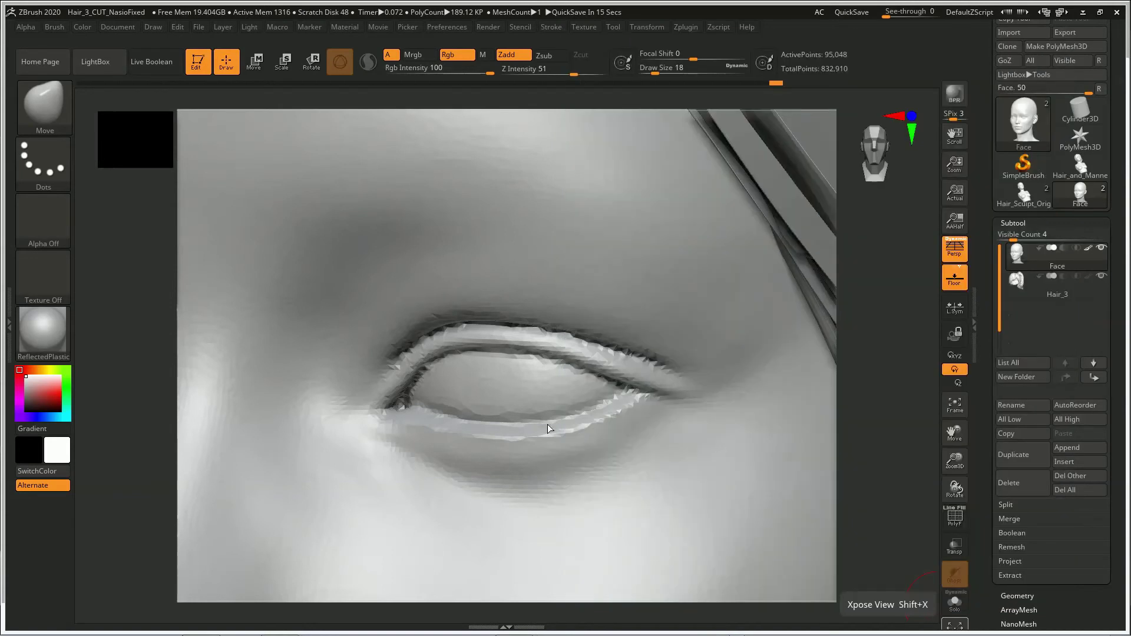
# Switch to the Inflat brush and vary the draw size over the lower eyelid through 7, finishing at 14.
pyautogui.moveTo(474, 386)
pyautogui.mouseDown(button='right')
pyautogui.moveTo(479, 397)
pyautogui.moveTo(467, 383)
pyautogui.moveTo(493, 396)
pyautogui.moveTo(507, 389)
pyautogui.moveTo(495, 386)
pyautogui.moveTo(488, 405)
pyautogui.mouseUp(button='right')
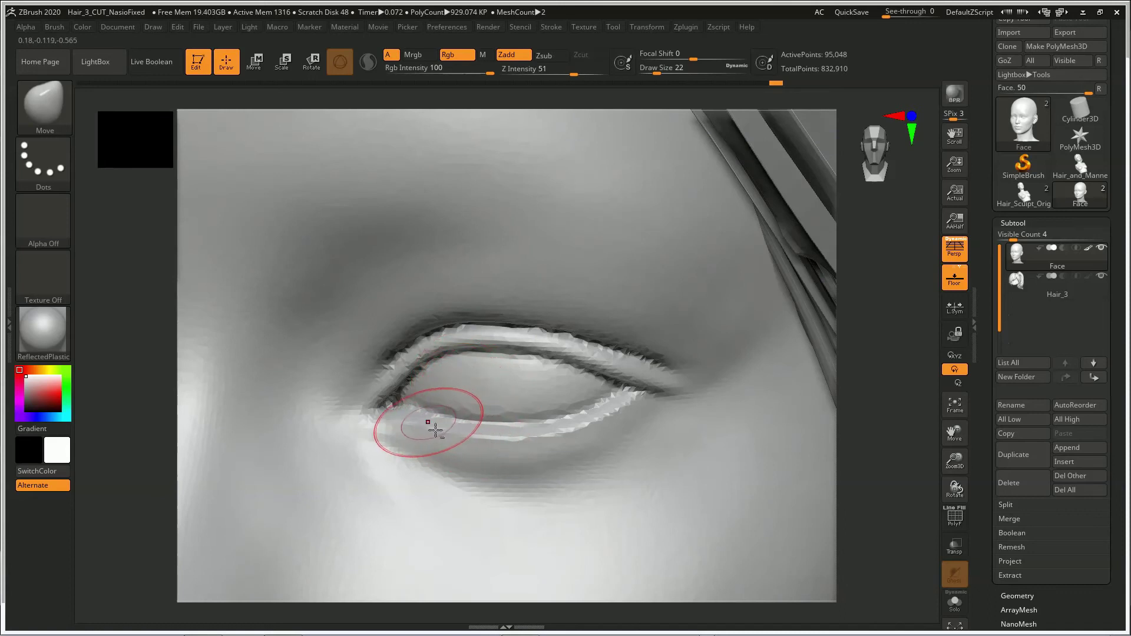
pyautogui.press('b')
pyautogui.press('i')
pyautogui.press('n')
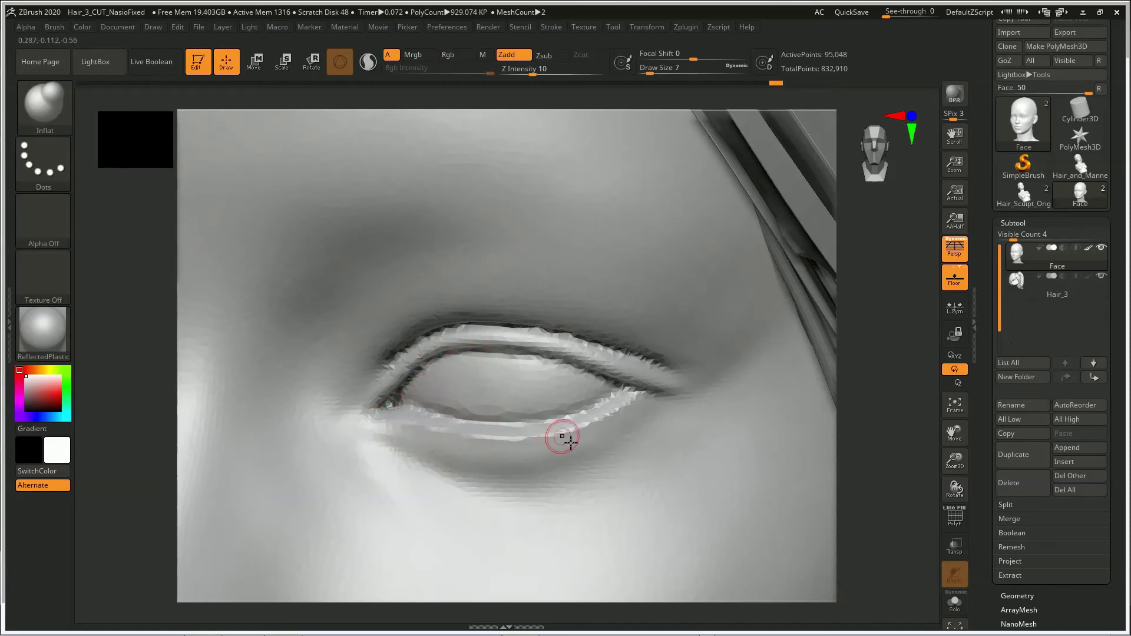
pyautogui.press(']')
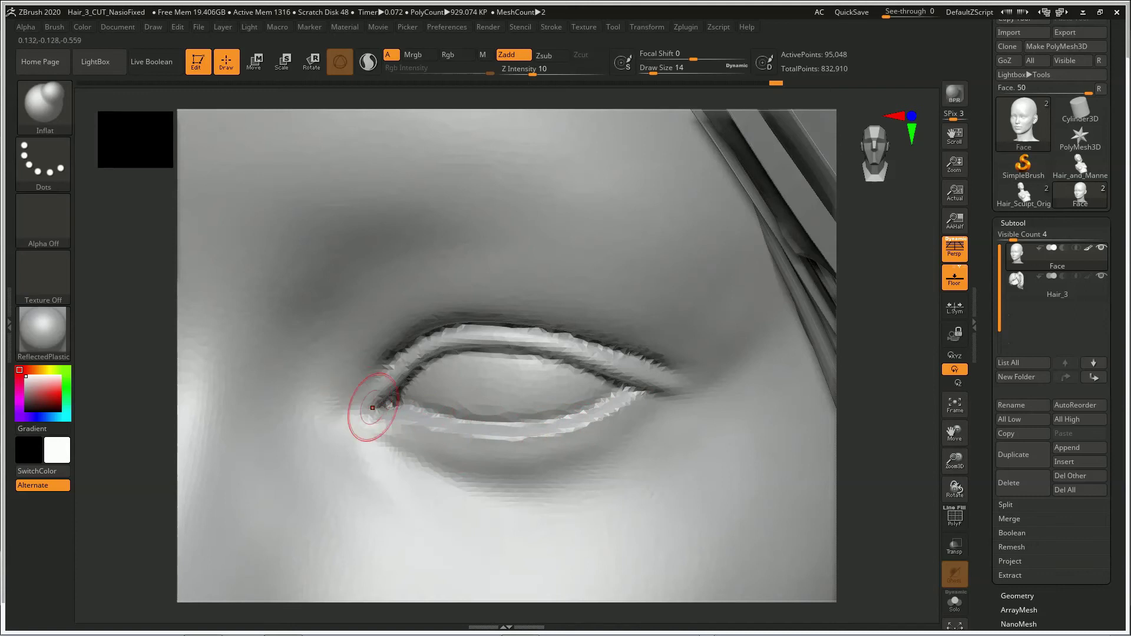
# Build up the lower eyelid with a ClayBuildup stroke and flatten its inner end with hPolish at draw size 14.
pyautogui.press('b')
pyautogui.press('c')
pyautogui.press('b')
pyautogui.moveTo(619, 398)
pyautogui.mouseDown()
pyautogui.moveTo(569, 430)
pyautogui.moveTo(495, 437)
pyautogui.mouseUp()
pyautogui.press('b')
pyautogui.press('h')
pyautogui.press('p')
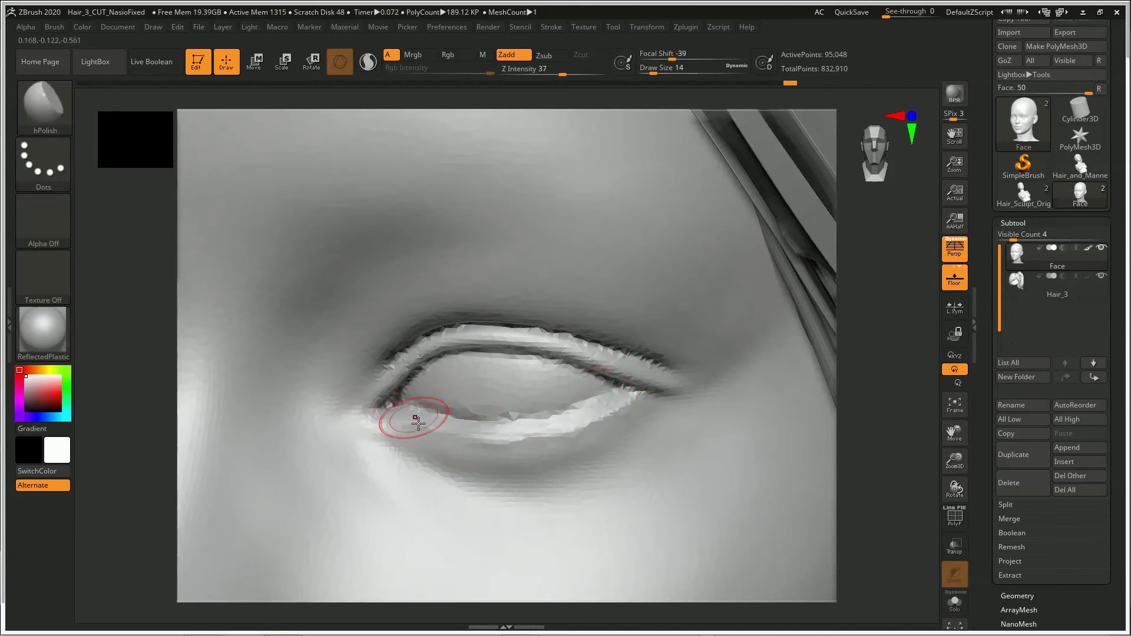
pyautogui.moveTo(391, 422)
pyautogui.mouseDown()
pyautogui.moveTo(499, 438)
pyautogui.moveTo(576, 427)
pyautogui.moveTo(589, 405)
pyautogui.moveTo(429, 429)
pyautogui.mouseUp()
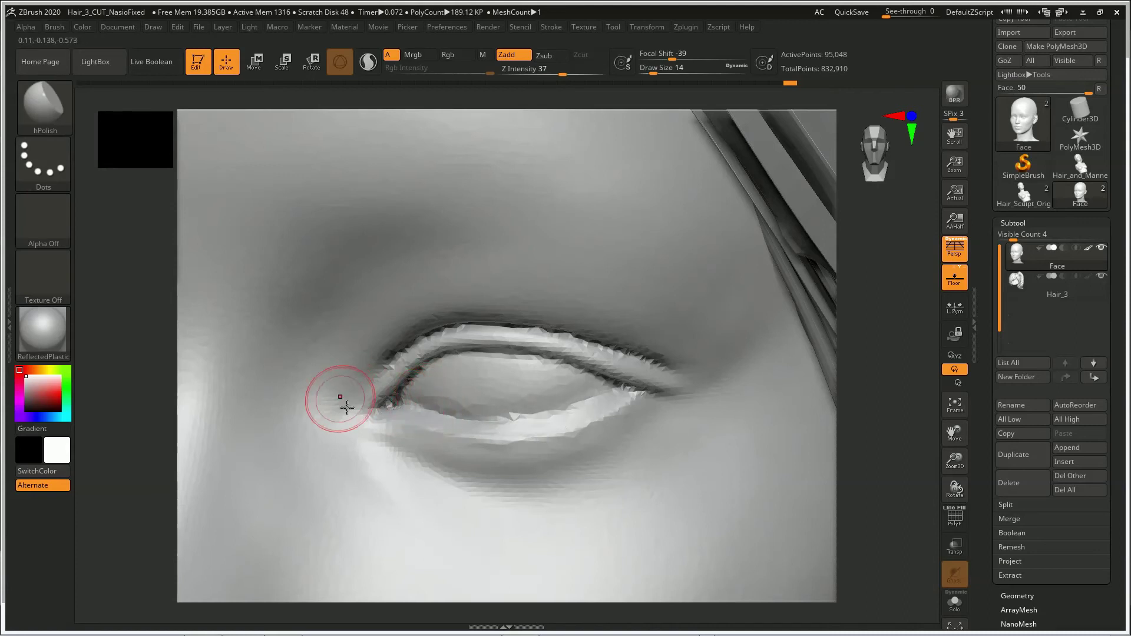
# Undo the ClayBuildup and hPolish strokes on the lower eyelid.
pyautogui.press('ctrl')
pyautogui.hotkey('ctrl', 'z')
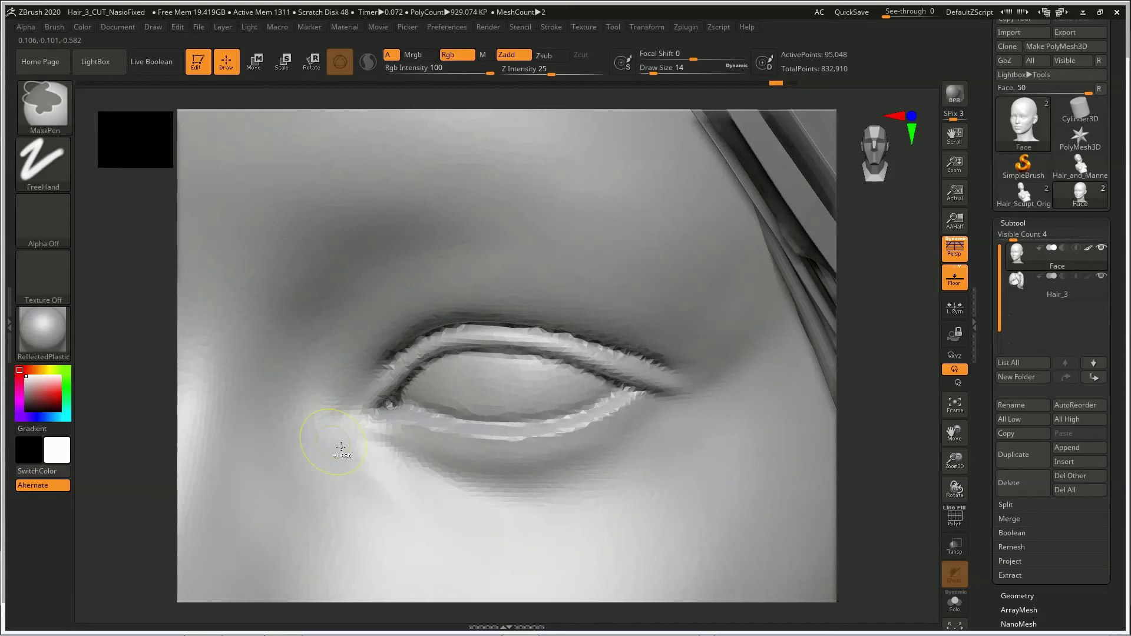
pyautogui.hotkey('ctrl', 'z')
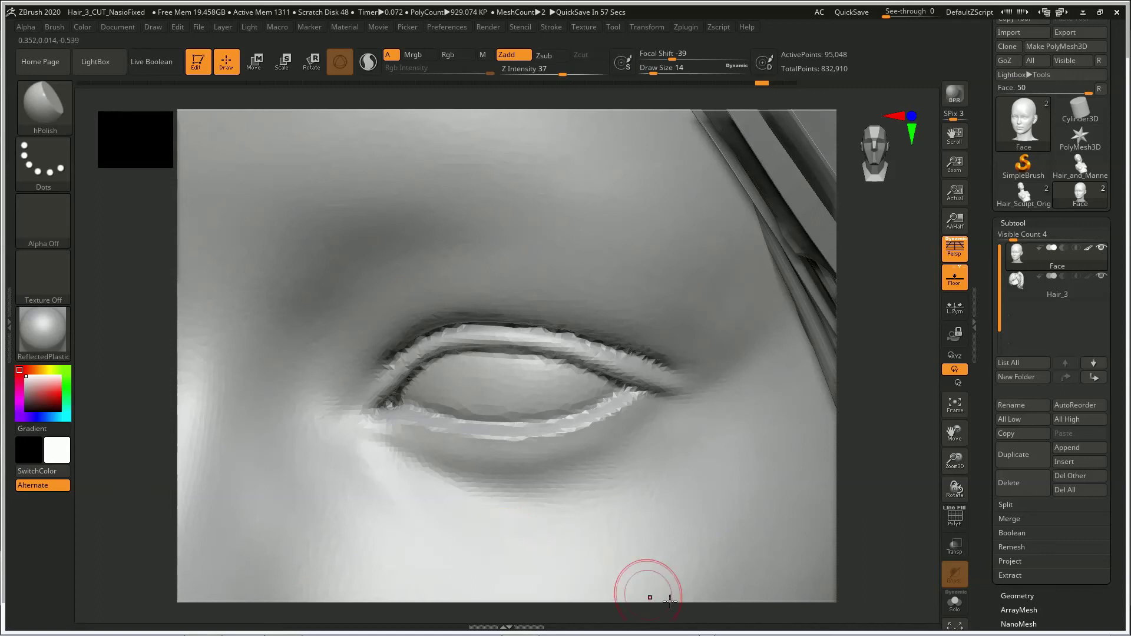
# Switch to Chrome to view the Amazon product page of the XP-Pen AC19 Shortcut Express Keyboard.
pyautogui.moveTo(779, 634)
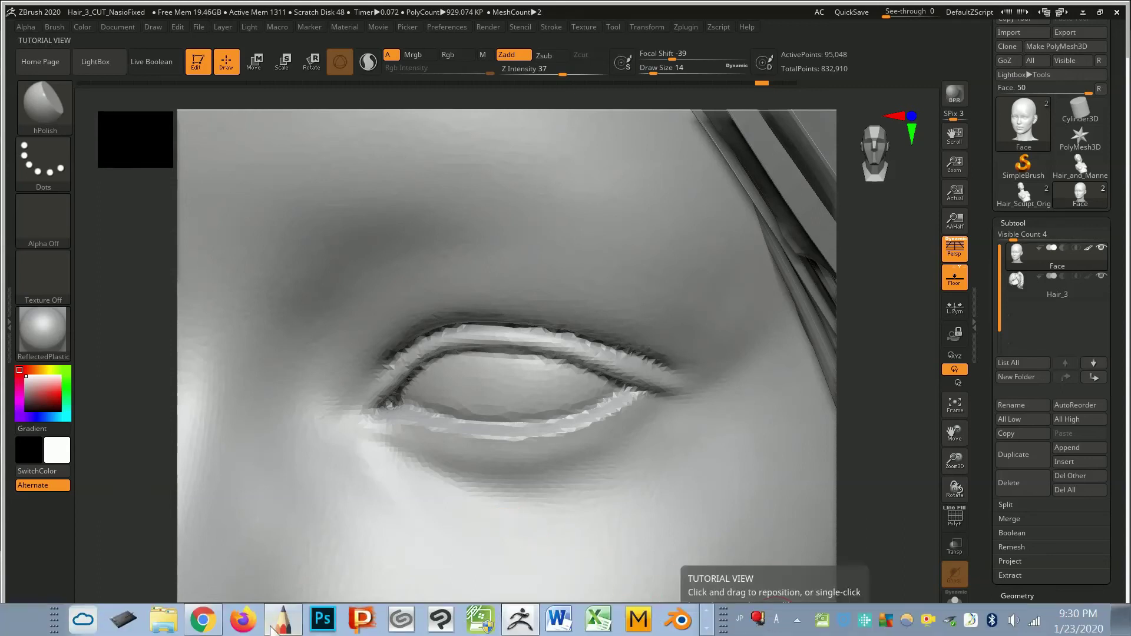
pyautogui.click(202, 619)
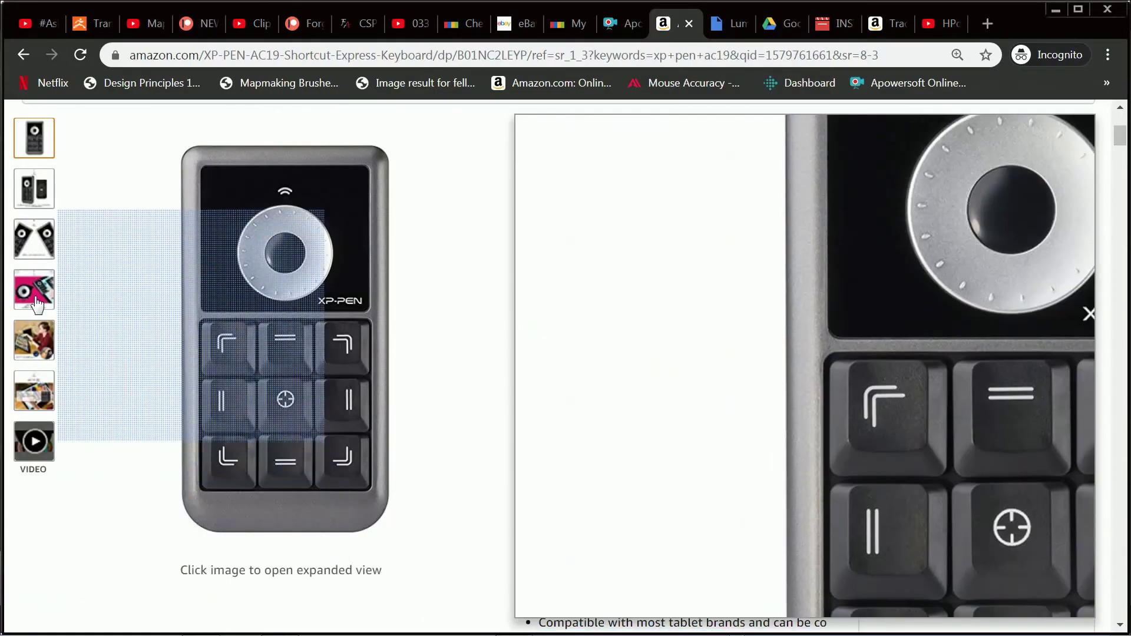
# View the dial close-up among the AC19 product images and open the product video.
pyautogui.moveTo(35, 300)
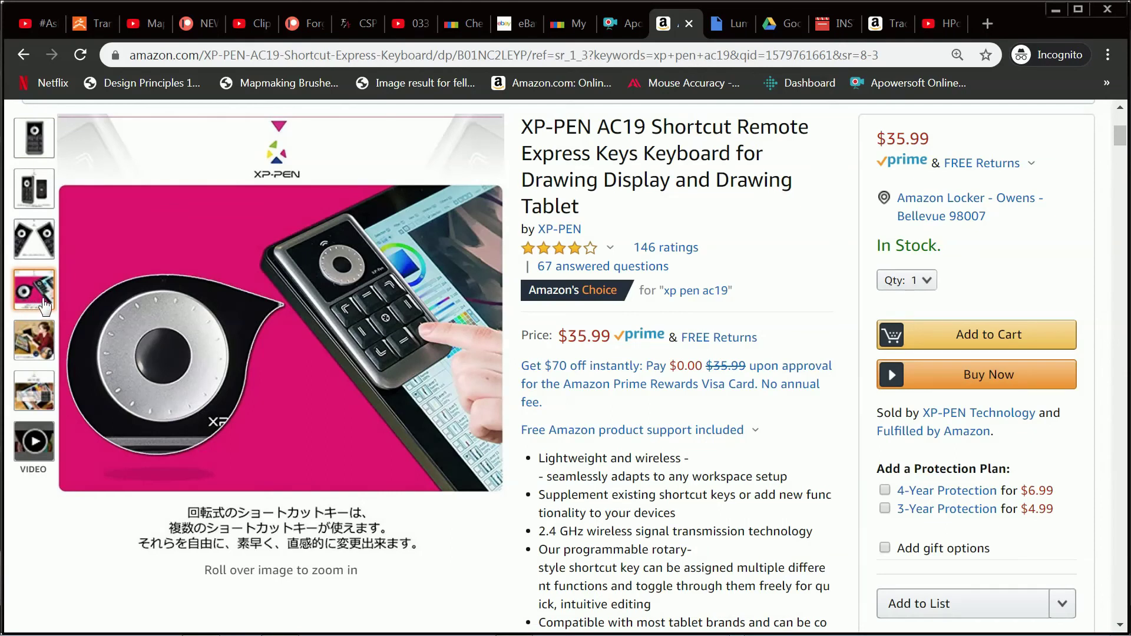
pyautogui.moveTo(80, 306)
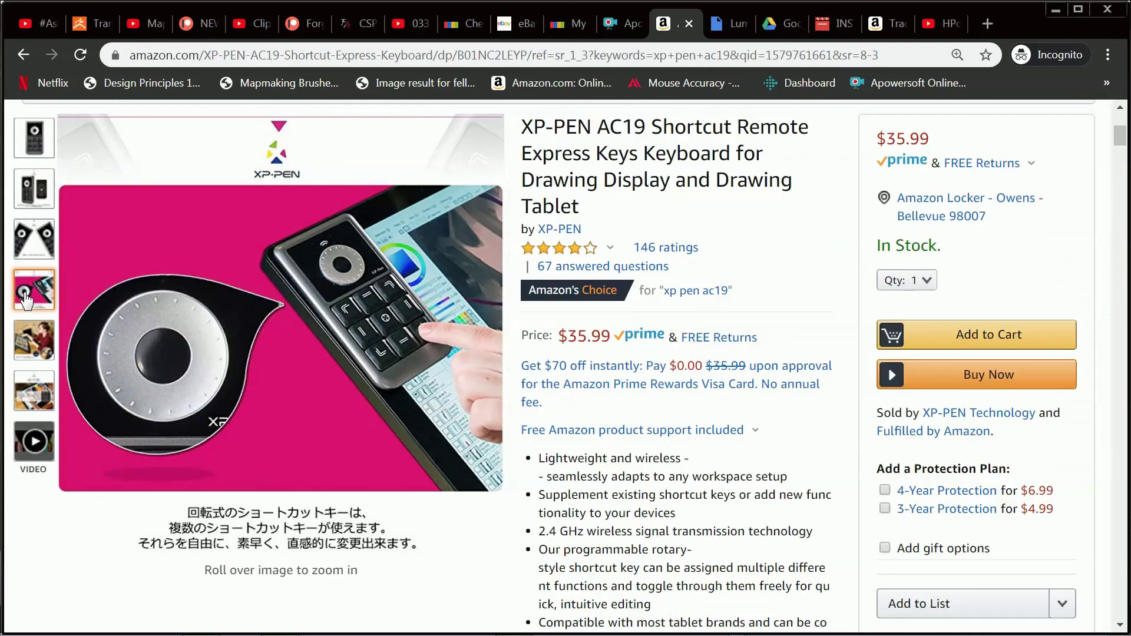
pyautogui.click(35, 441)
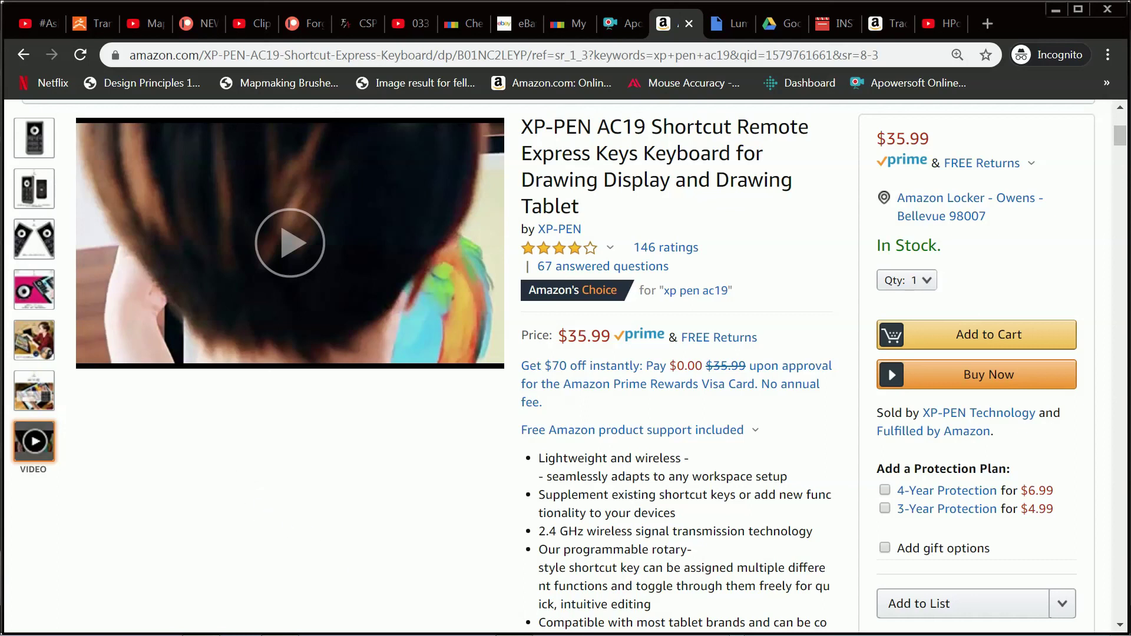
# Switch back to ZBrush, frame the whole face, and set the hPolish draw size to 38.
pyautogui.click(530, 626)
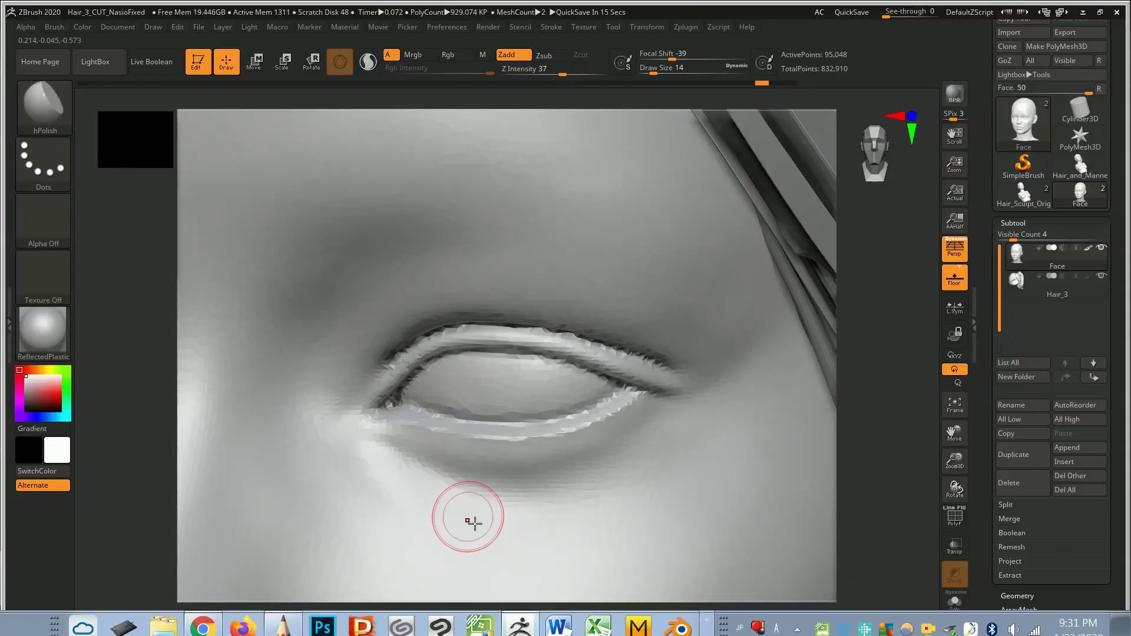
pyautogui.keyDown('ctrl'); pyautogui.moveTo(489, 411); pyautogui.dragTo(387, 353, button='right'); pyautogui.keyUp('ctrl')
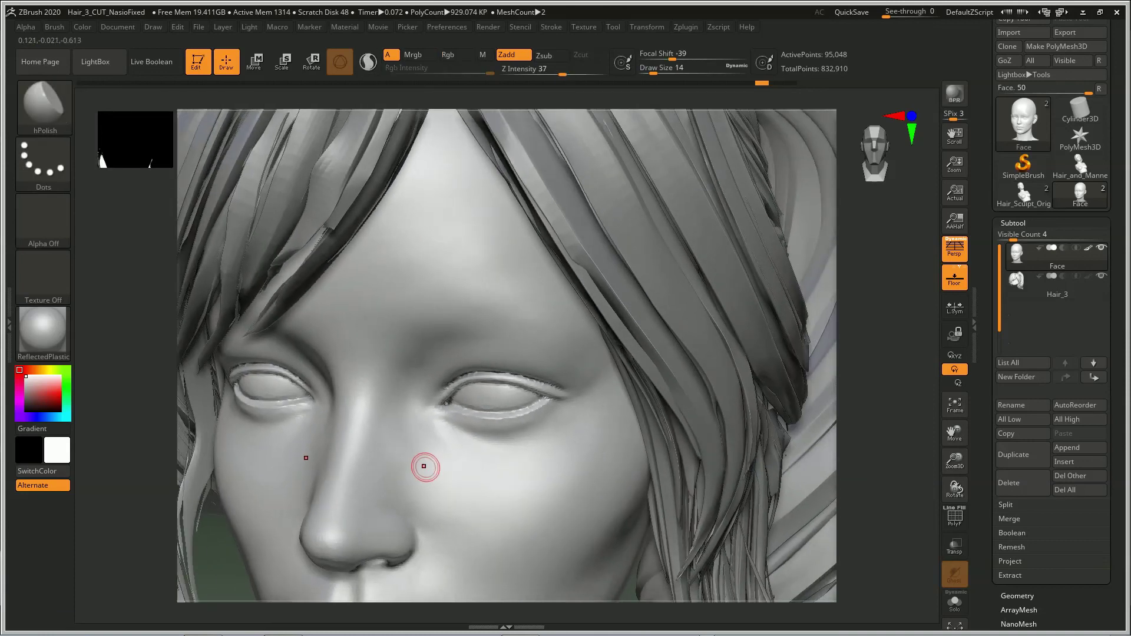
pyautogui.moveTo(424, 462)
pyautogui.keyDown('alt'); pyautogui.mouseDown(button='right')
pyautogui.moveTo(421, 391)
pyautogui.moveTo(466, 432)
pyautogui.mouseUp(button='right'); pyautogui.keyUp('alt')
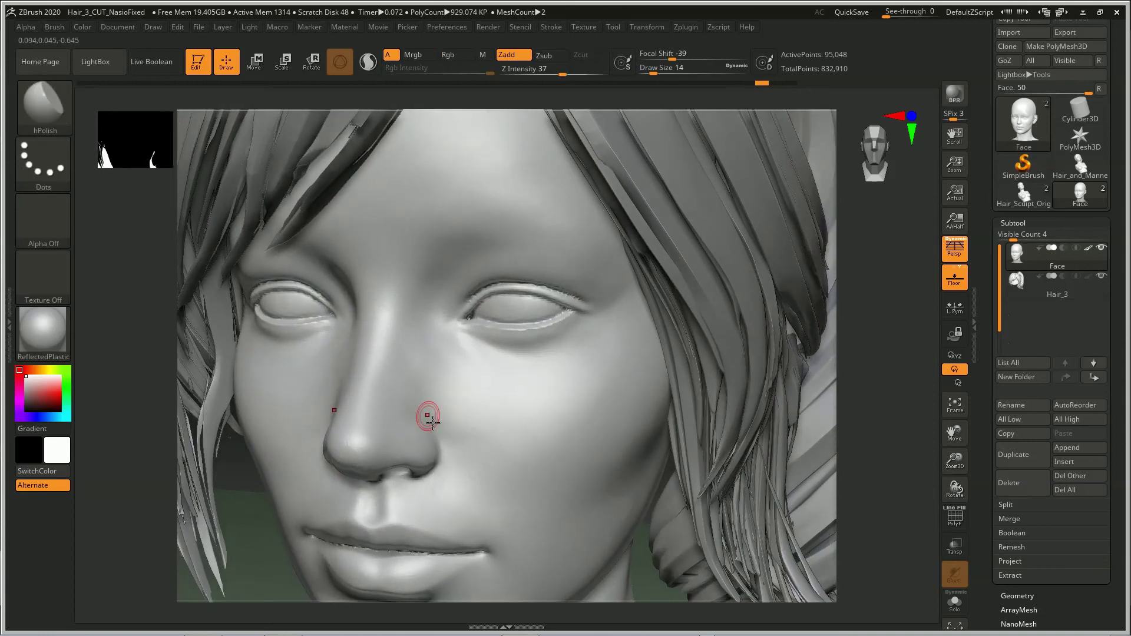
pyautogui.press(']')
pyautogui.press(']')
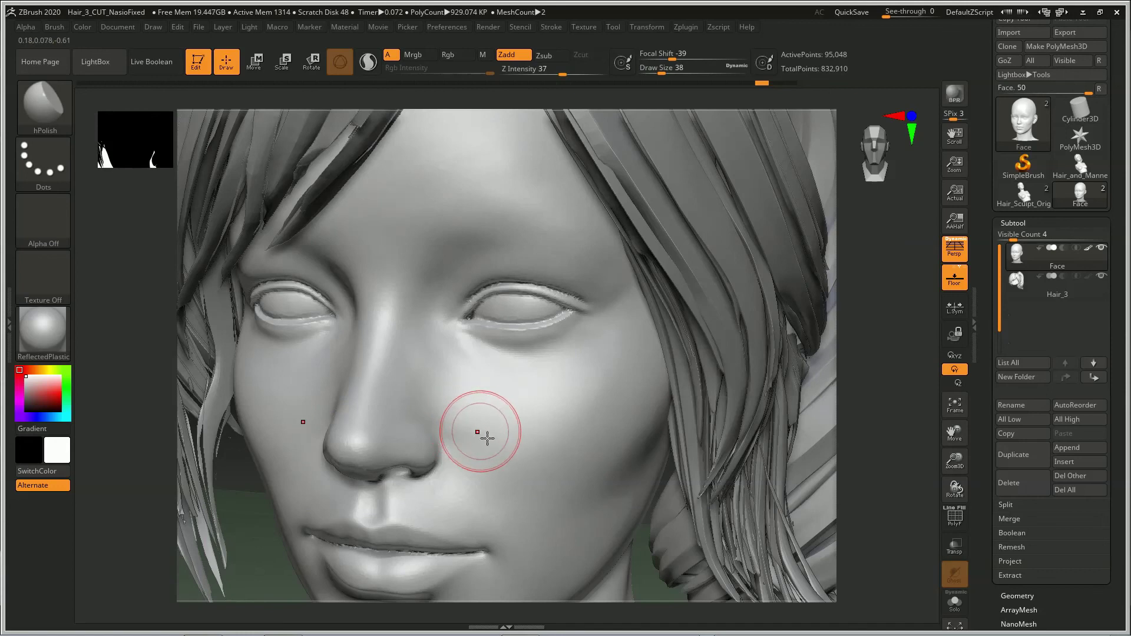